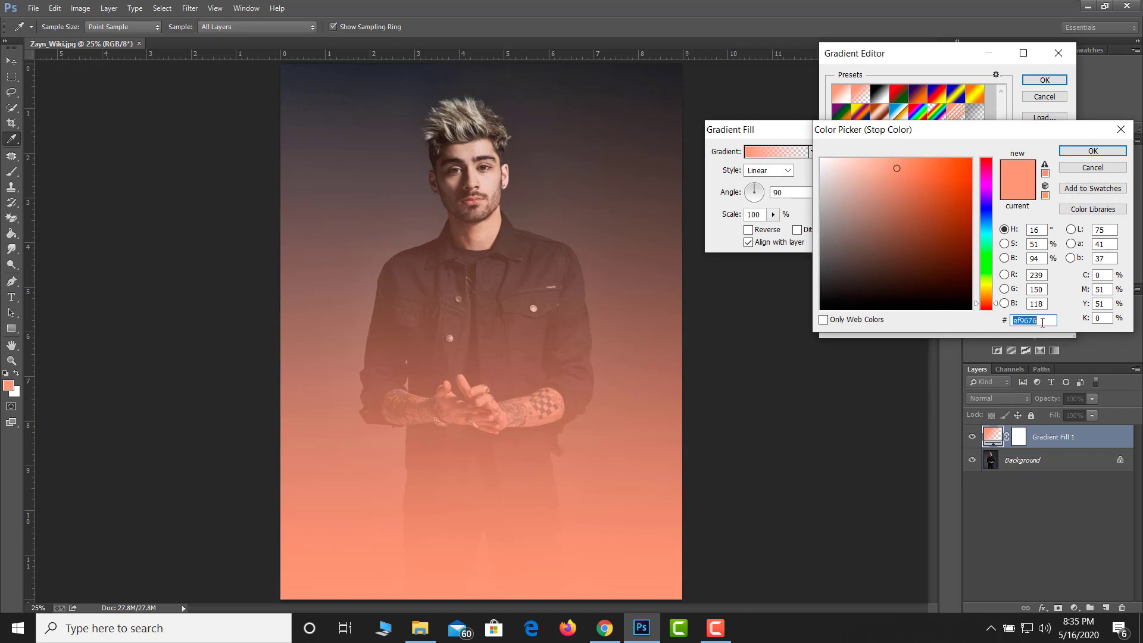
Set the colour of the gradient's starting stop to #ff00ae and confirm it
{"action": "type", "text": "ff"}
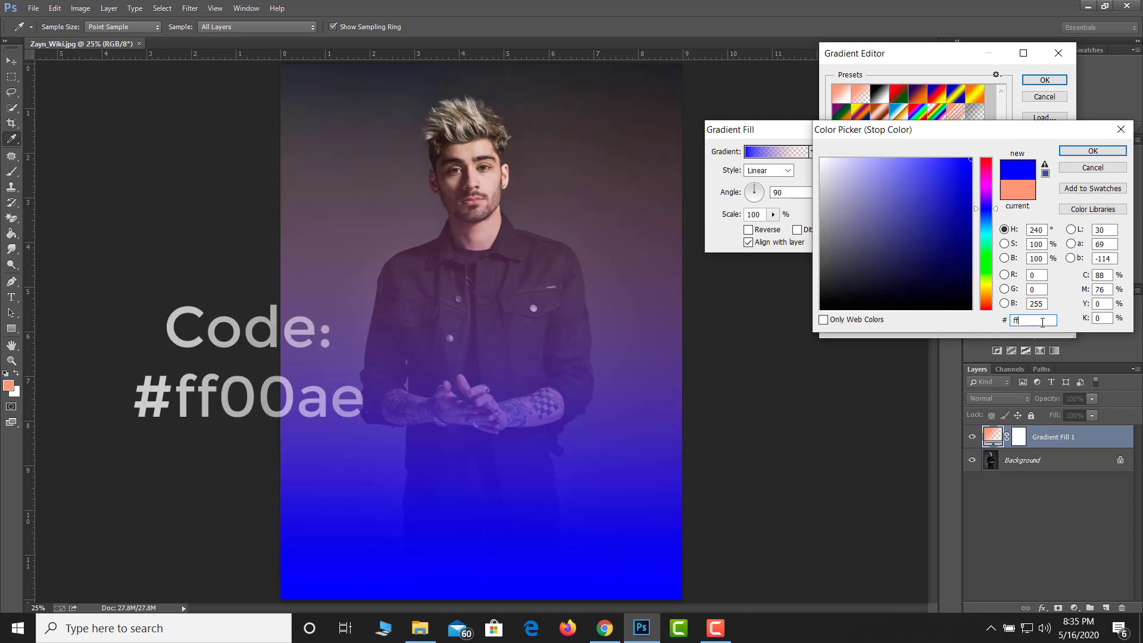
{"action": "type", "text": "00"}
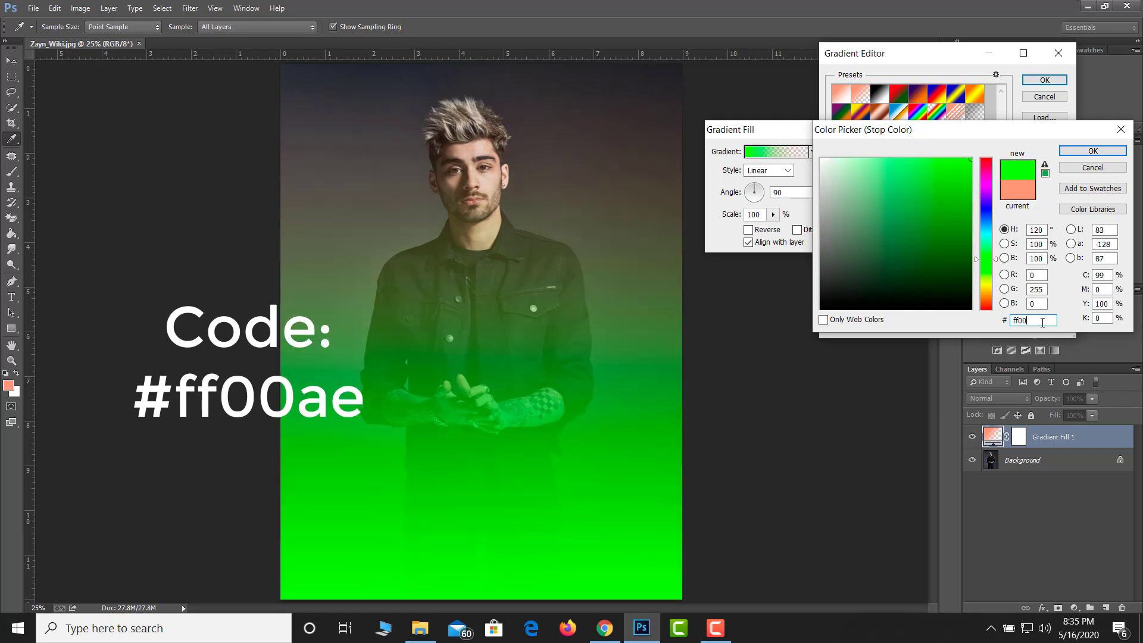
{"action": "type", "text": "ae"}
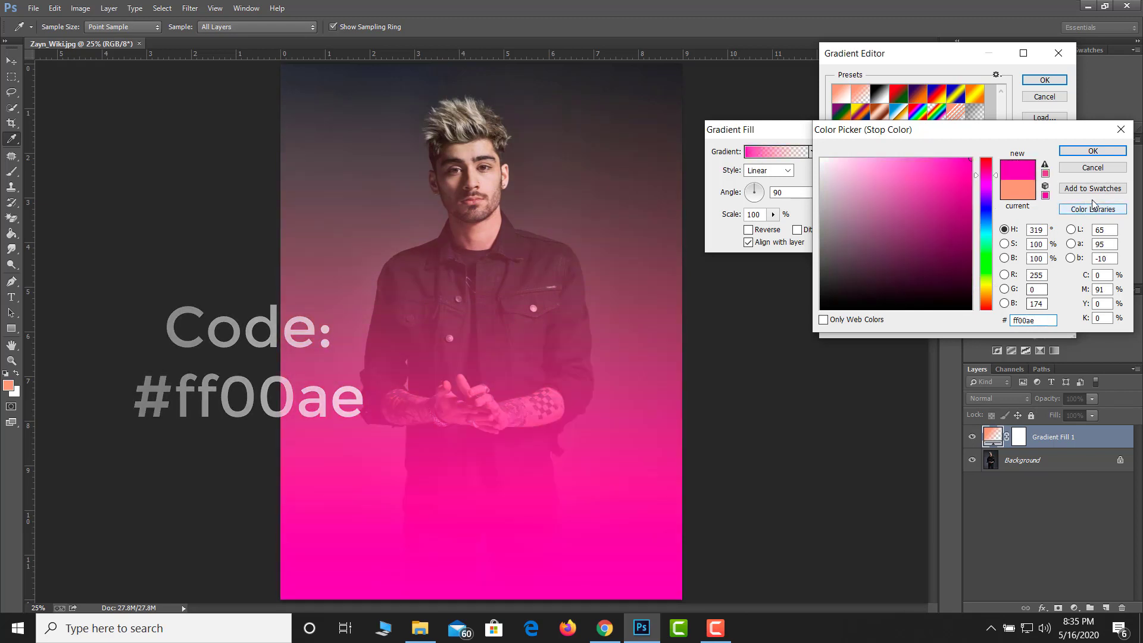
{"action": "left_click", "coordinate": [1106, 152]}
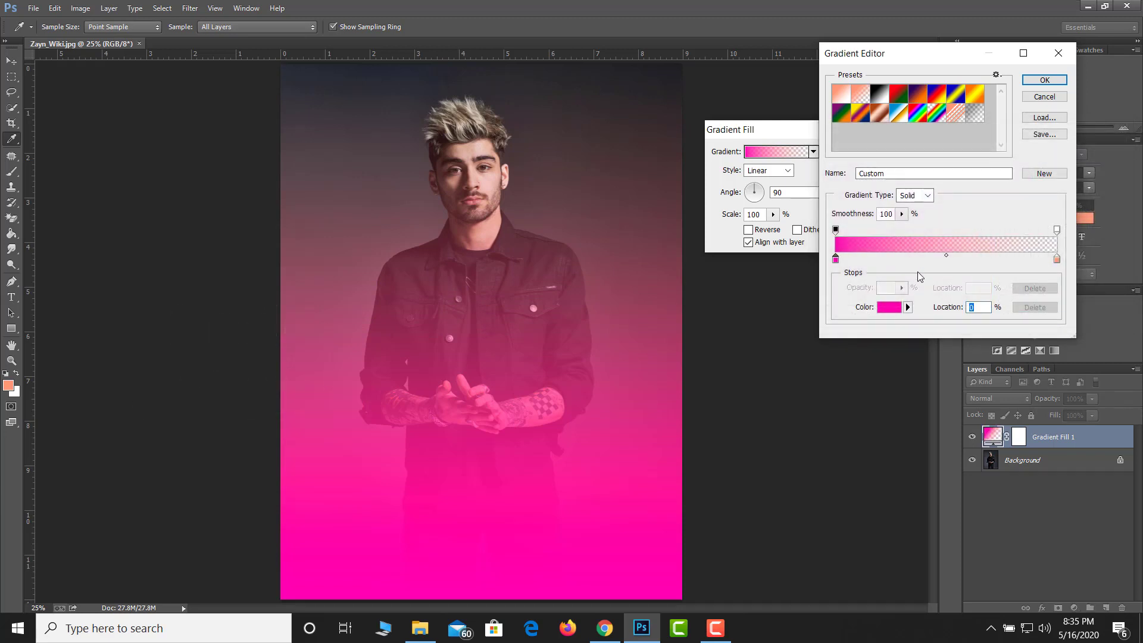
Set the location of the gradient's end colour stop to 0% and accept the gradient
{"action": "left_click", "coordinate": [1058, 260]}
{"action": "type", "text": "0"}
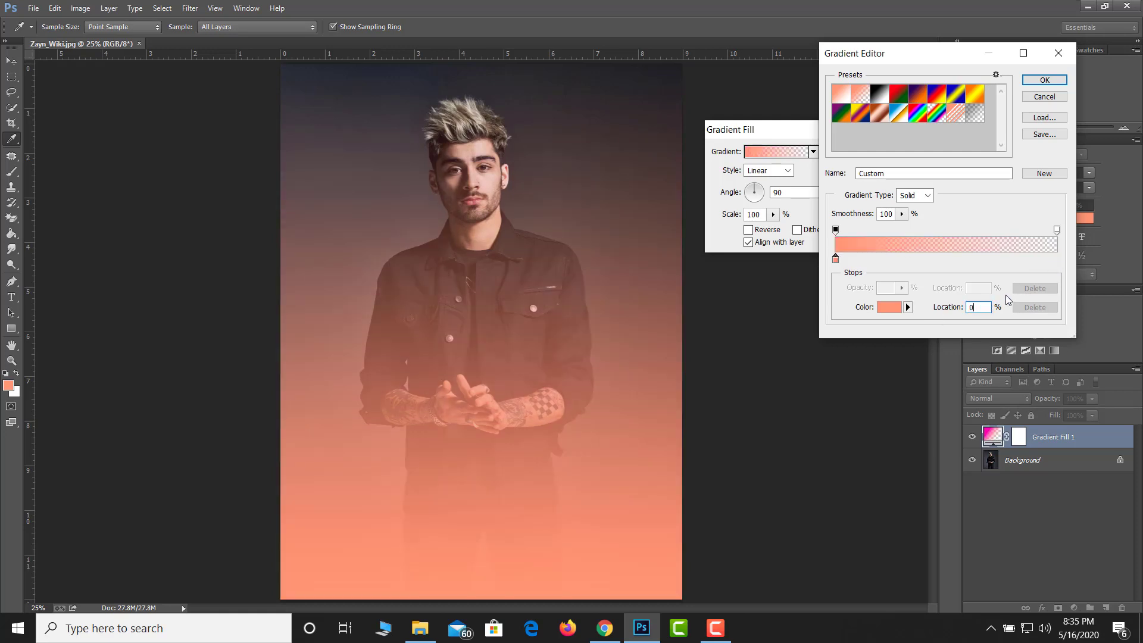
{"action": "key", "text": "Return"}
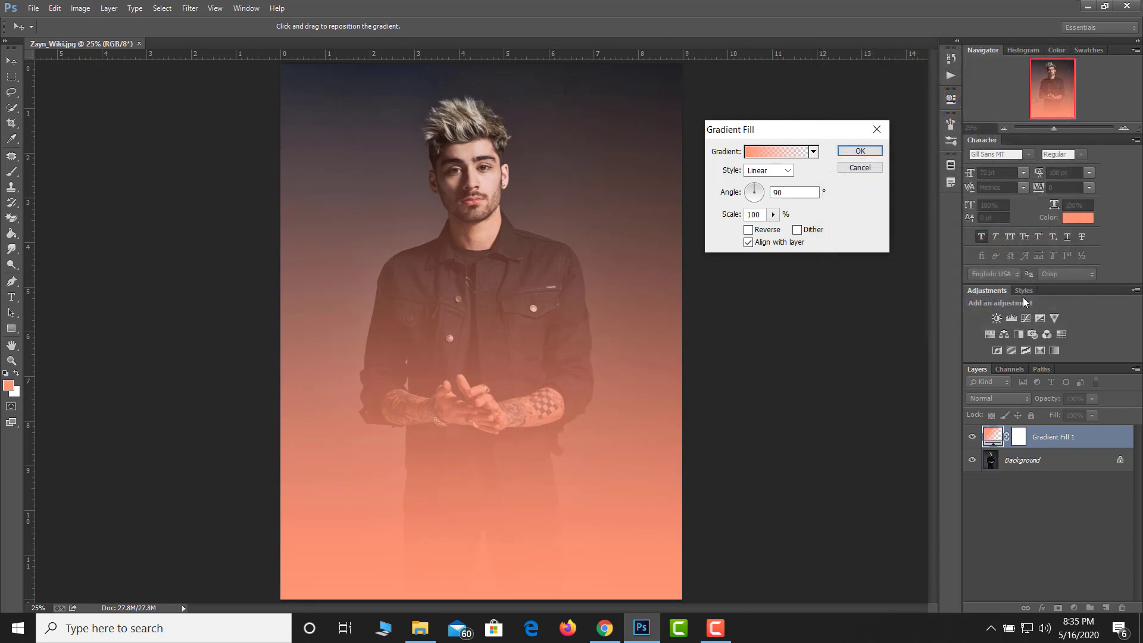
Reopen the pink gradient for editing and set its fully opaque opacity stop to location 25%
{"action": "left_click", "coordinate": [794, 153]}
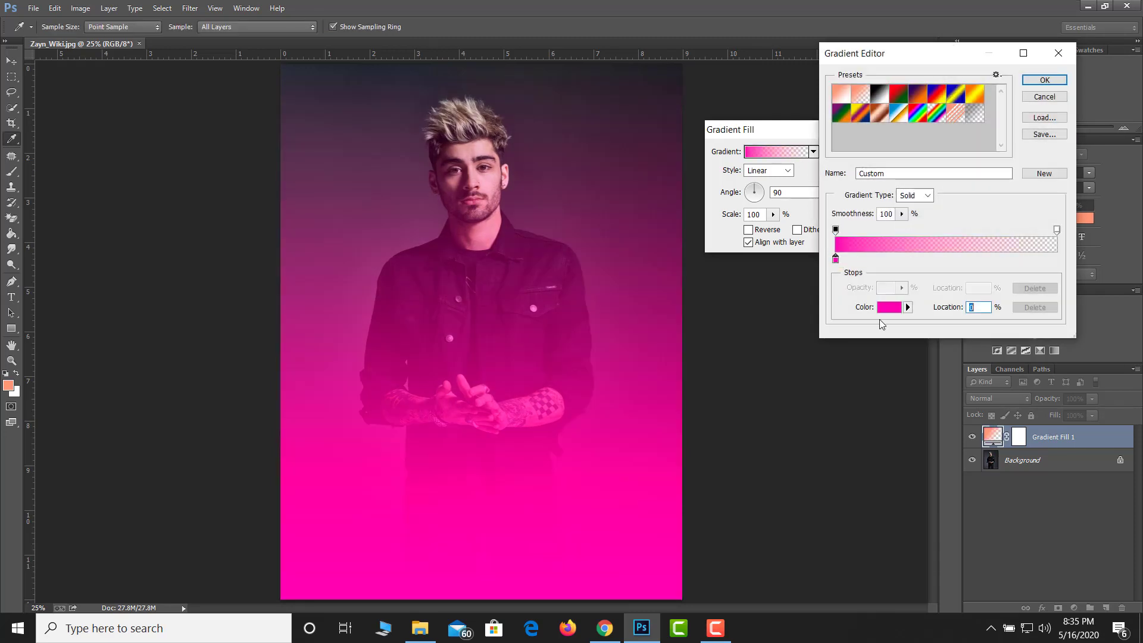
{"action": "left_click", "coordinate": [892, 231]}
{"action": "left_click_drag", "start_coordinate": [891, 231], "coordinate": [884, 231]}
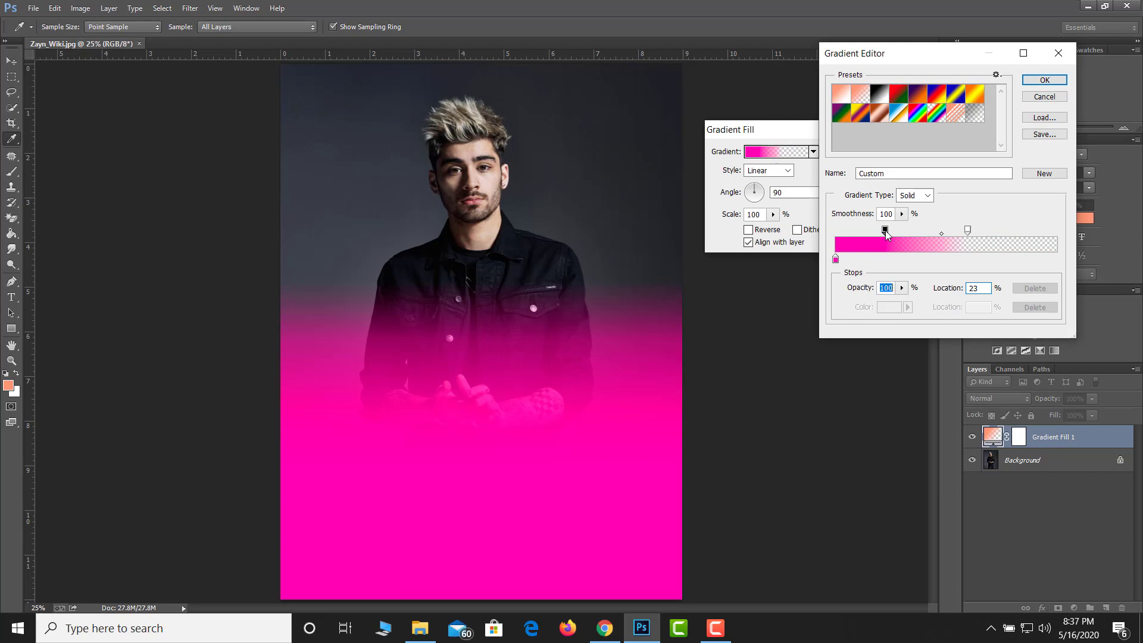
{"action": "double_click", "coordinate": [975, 288]}
{"action": "type", "text": "25"}
Set the opacity midpoint to 65% and the transparent opacity stop to location 75%, then accept the gradient
{"action": "left_click", "coordinate": [945, 234]}
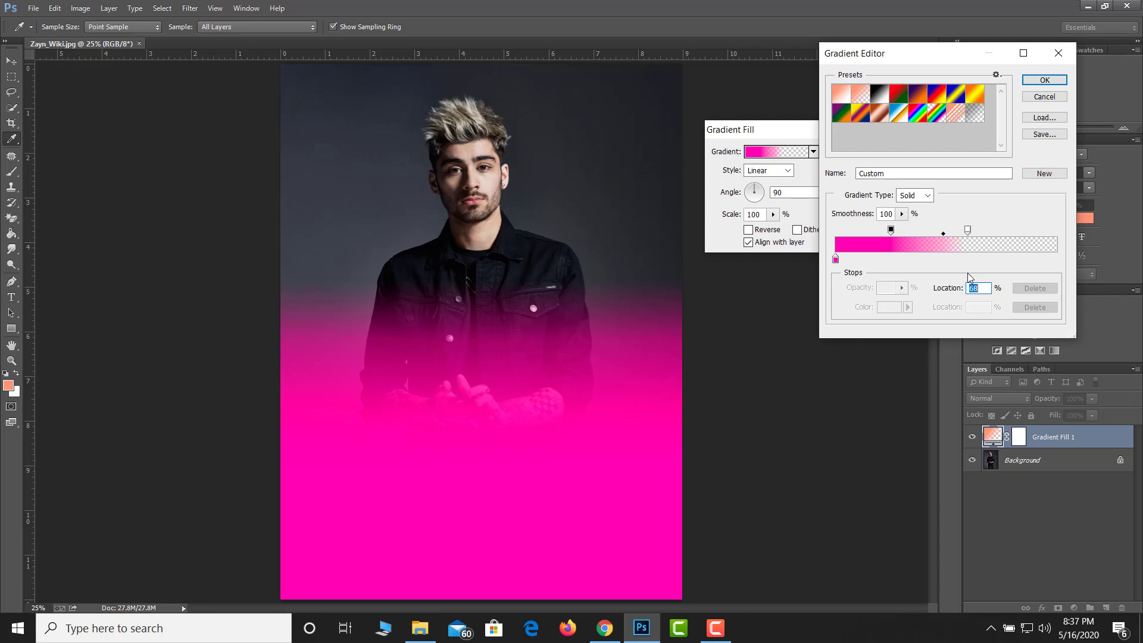
{"action": "type", "text": "65"}
{"action": "left_click", "coordinate": [967, 230]}
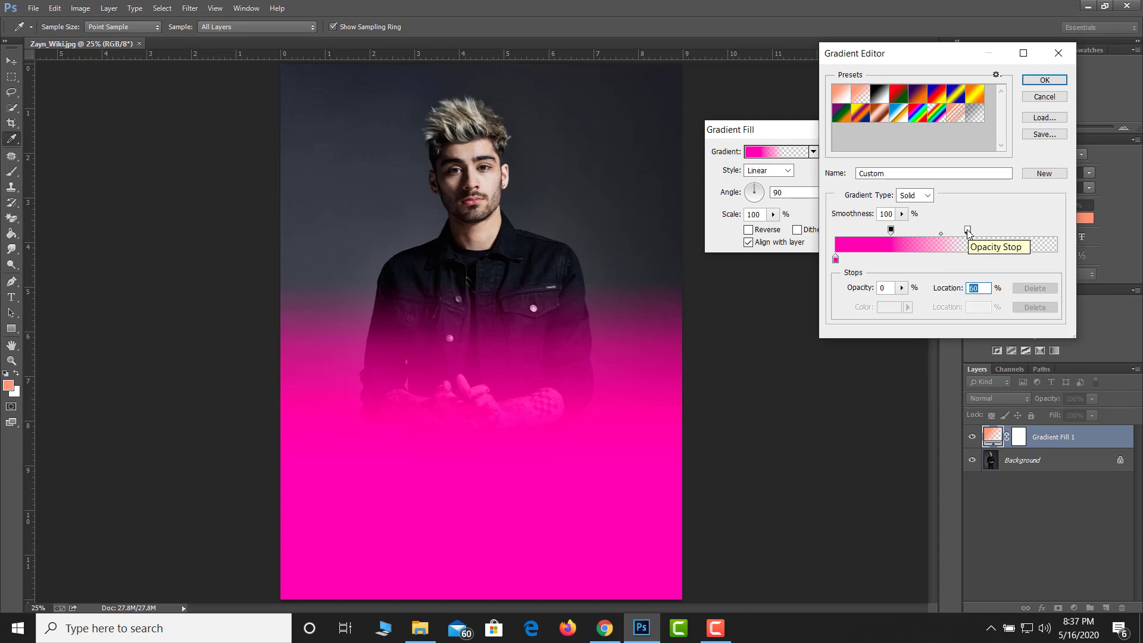
{"action": "type", "text": "75"}
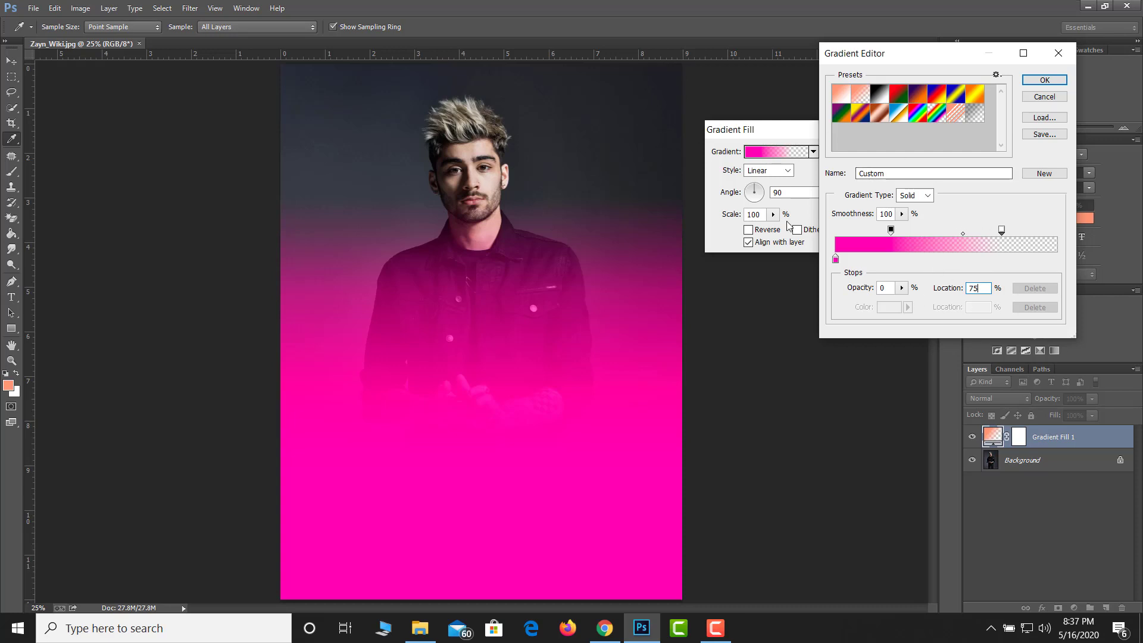
{"action": "left_click", "coordinate": [1054, 81]}
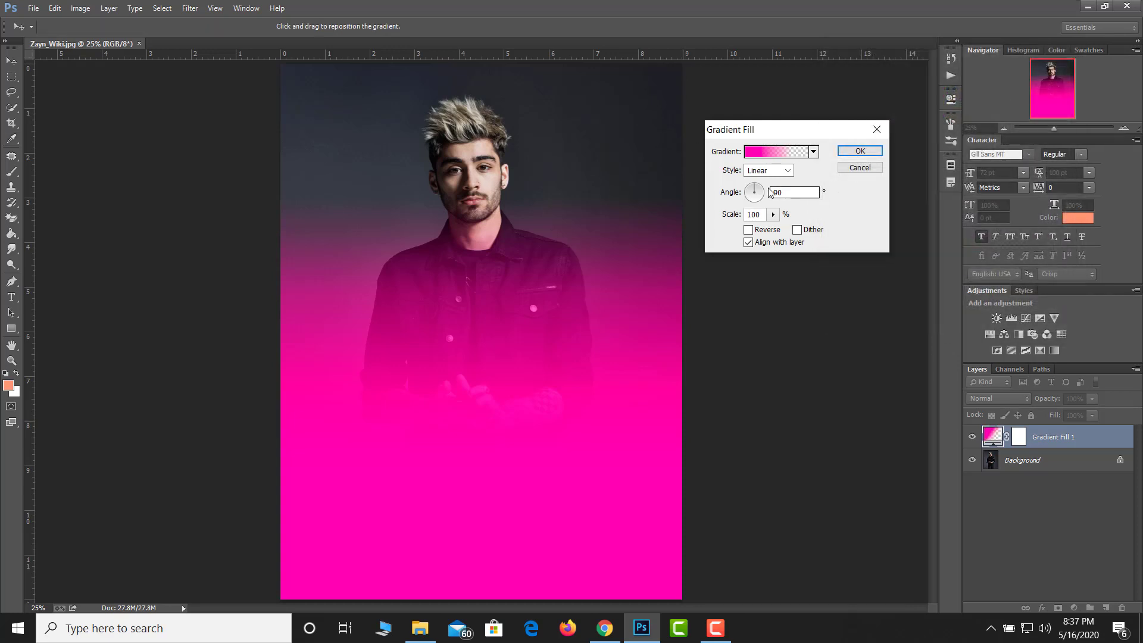
Set the gradient fill's angle to 0° and apply the fill
{"action": "double_click", "coordinate": [807, 189]}
{"action": "type", "text": "0"}
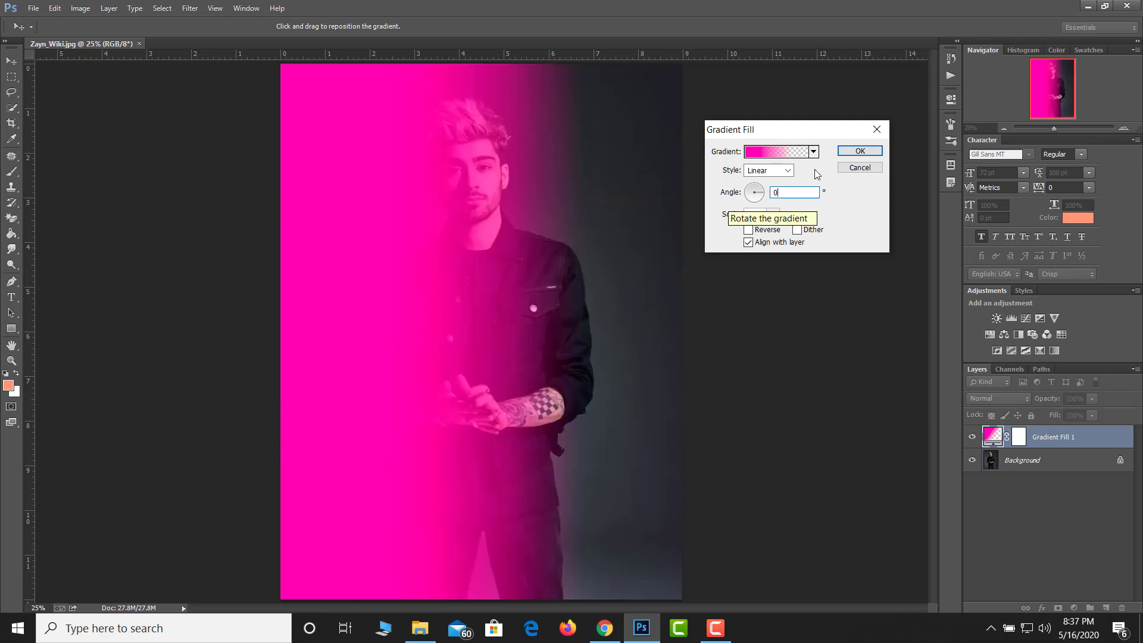
{"action": "left_click", "coordinate": [851, 153]}
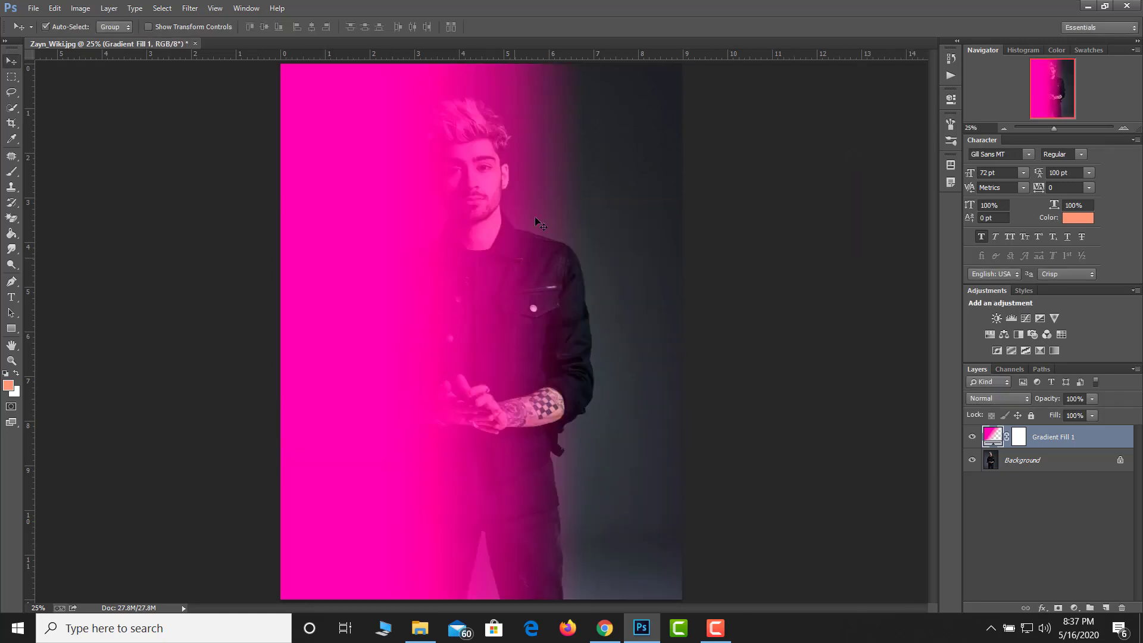
Set the pink gradient layer's blend mode to Multiply and duplicate the layer
{"action": "left_click", "coordinate": [1004, 396]}
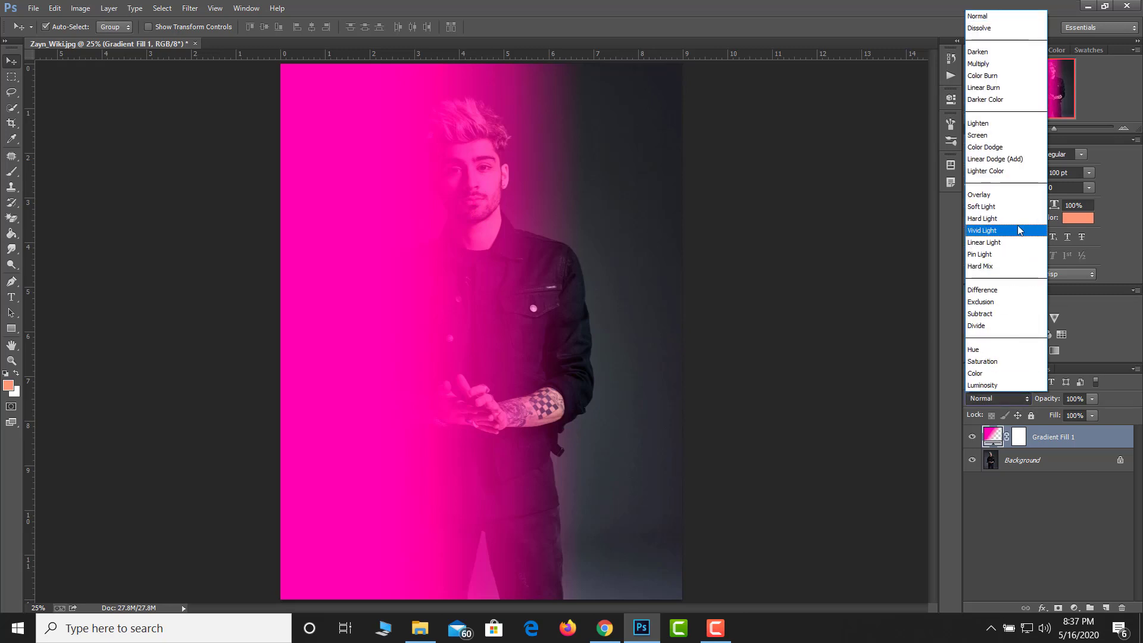
{"action": "left_click", "coordinate": [980, 64]}
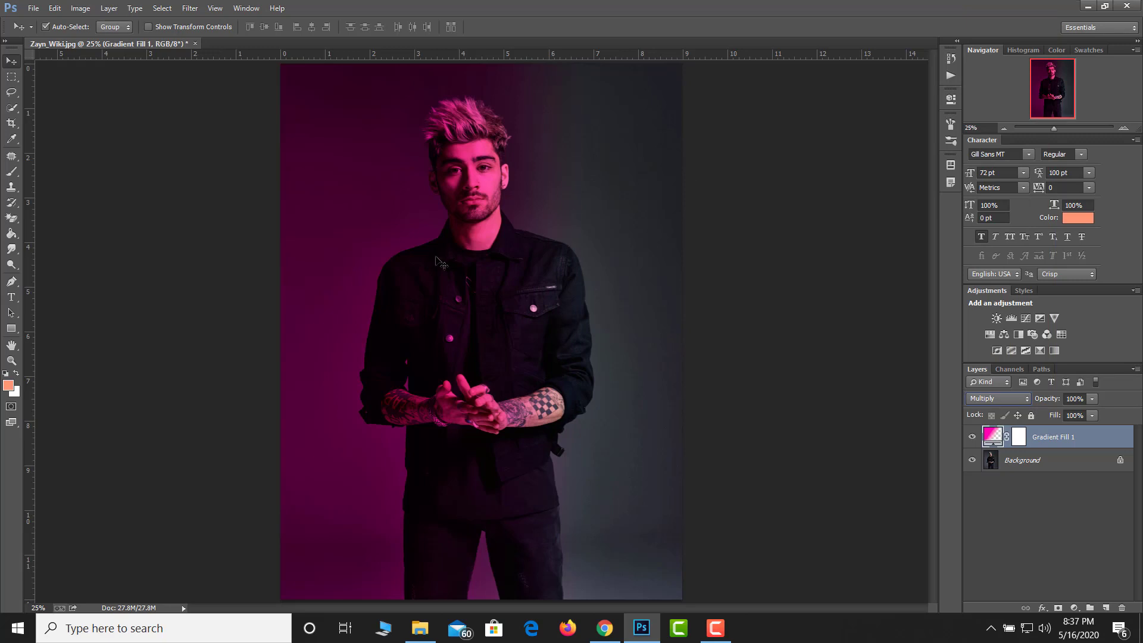
{"action": "key", "text": "ctrl+j"}
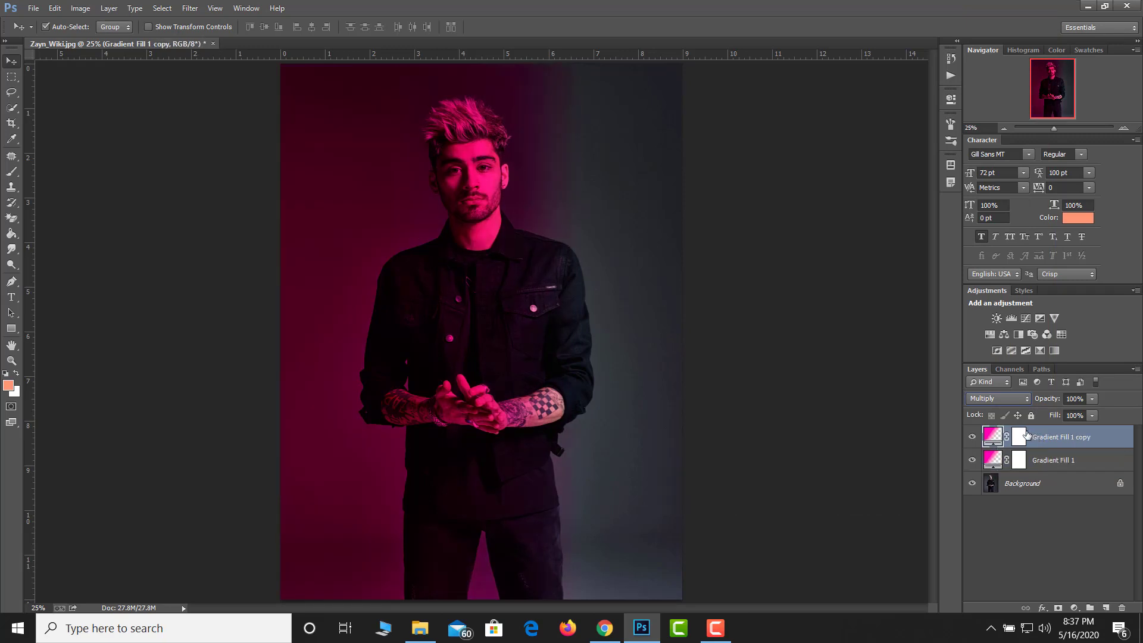
Change the colour stop of the duplicated gradient fill to #009cff and accept the gradient
{"action": "double_click", "coordinate": [993, 437]}
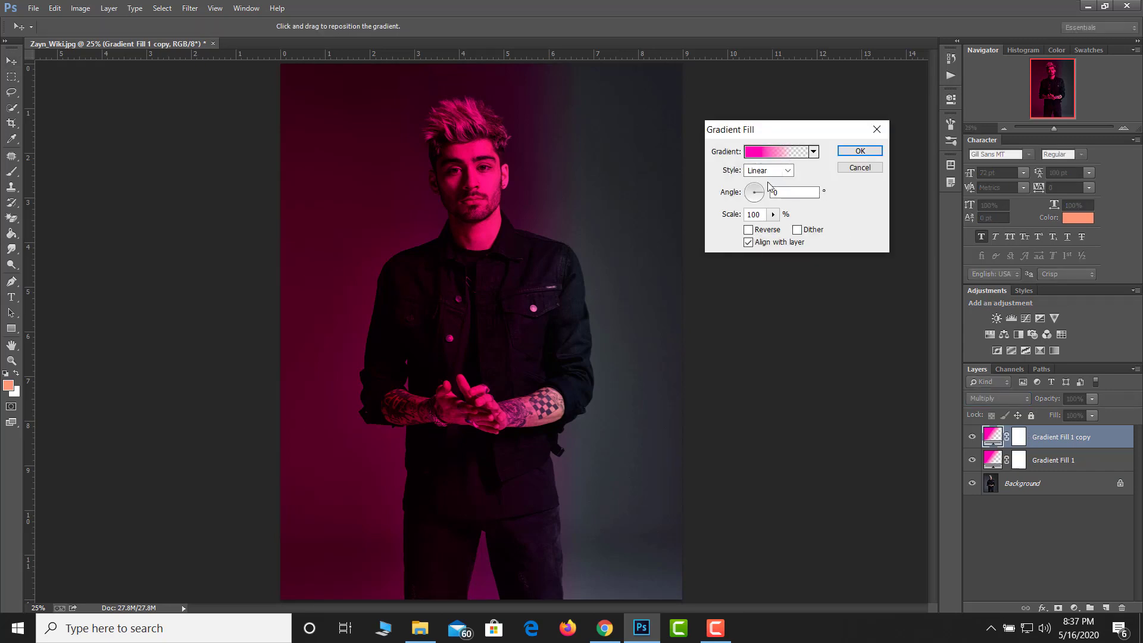
{"action": "left_click", "coordinate": [787, 153]}
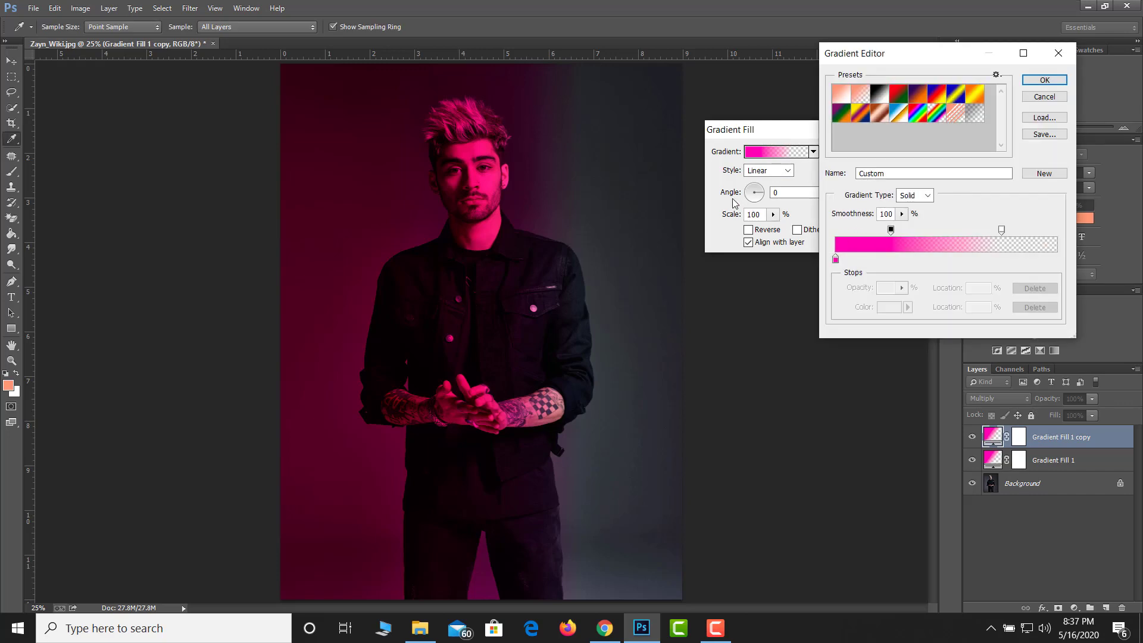
{"action": "left_click", "coordinate": [836, 260]}
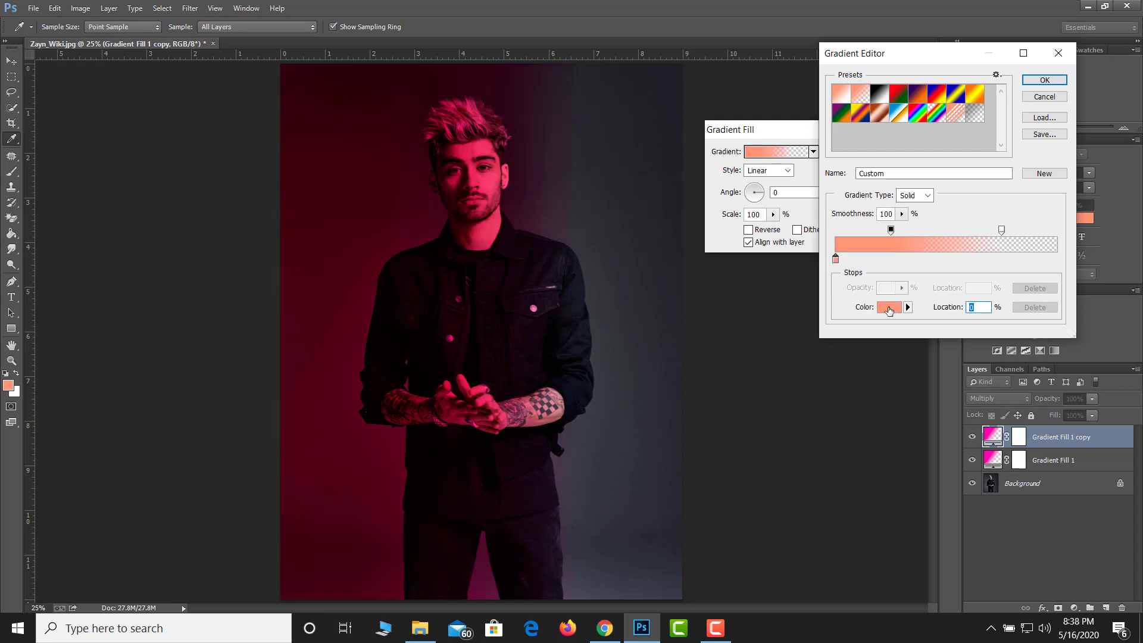
{"action": "left_click", "coordinate": [889, 309]}
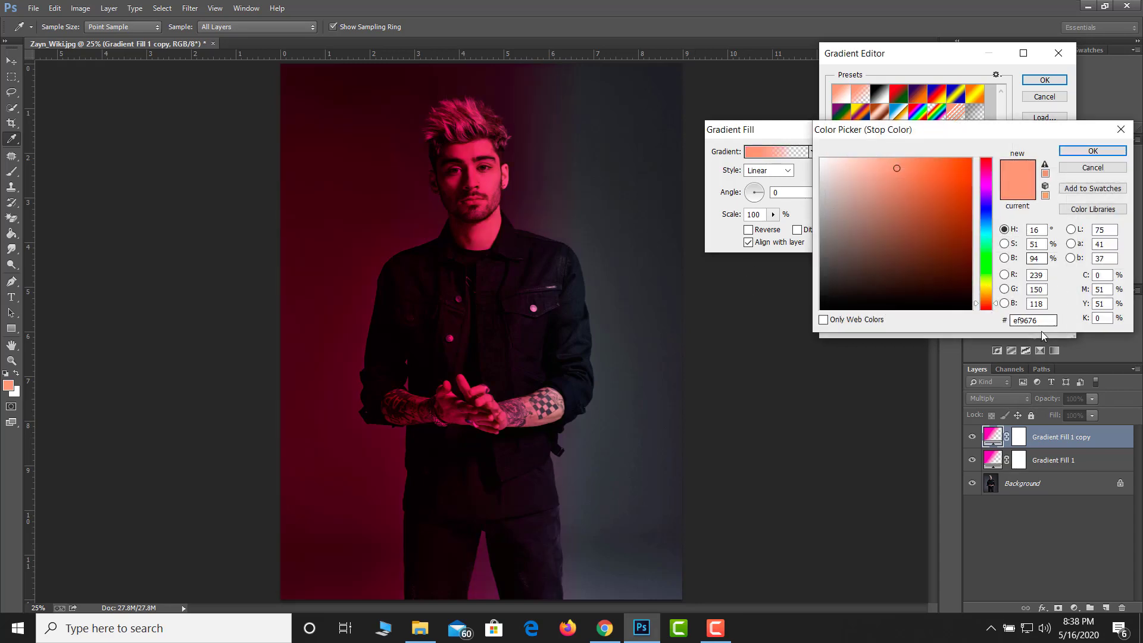
{"action": "left_click_drag", "start_coordinate": [1050, 322], "coordinate": [1001, 324]}
{"action": "type", "text": "009"}
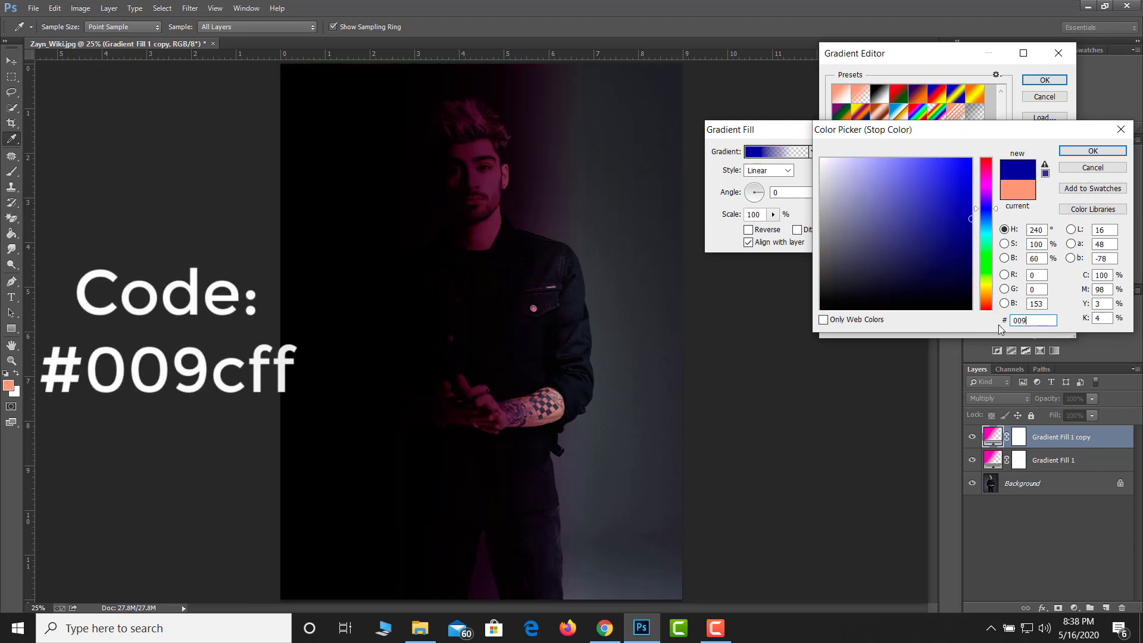
{"action": "type", "text": "cff"}
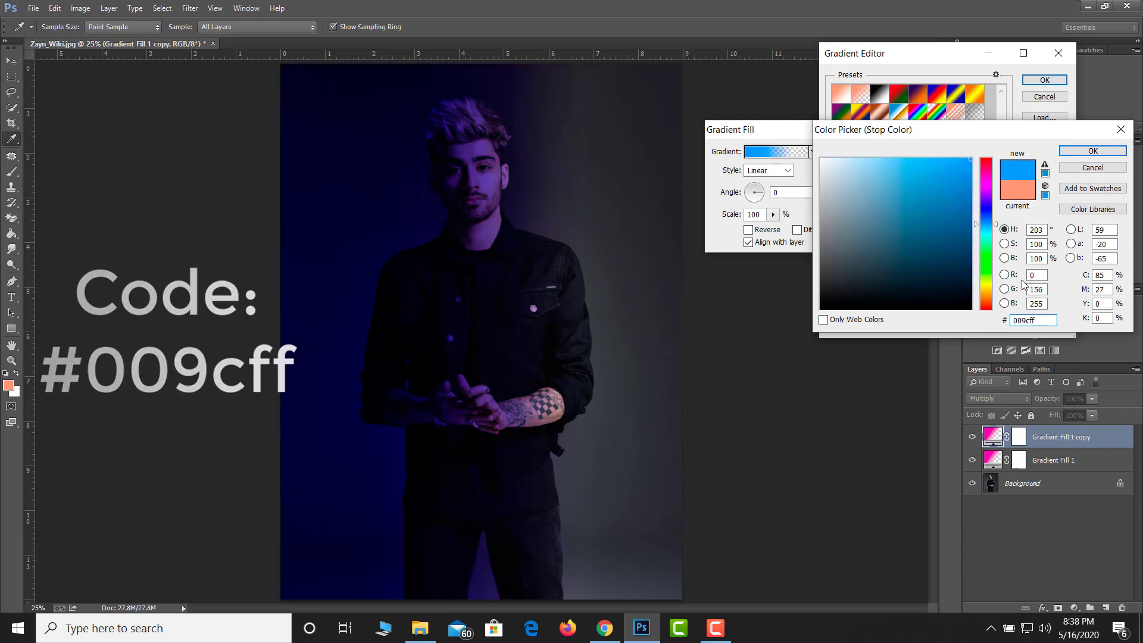
{"action": "left_click", "coordinate": [1093, 151]}
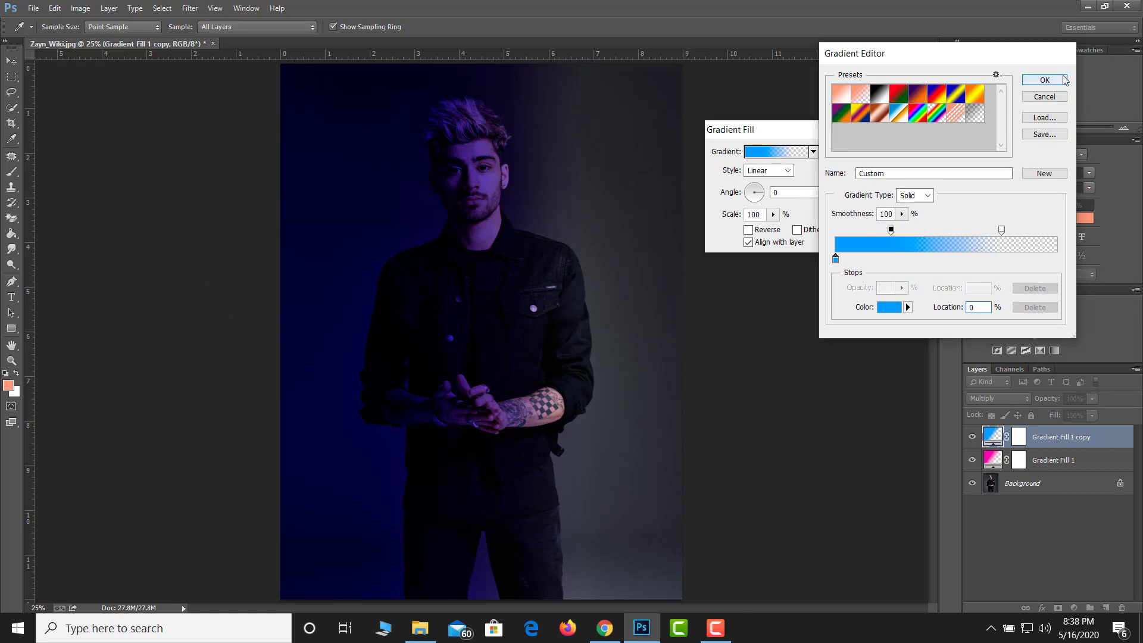
{"action": "left_click", "coordinate": [1045, 80]}
Set the blue gradient fill's angle to 180° with Linear style and Reverse switched off, and apply it
{"action": "left_click", "coordinate": [768, 172]}
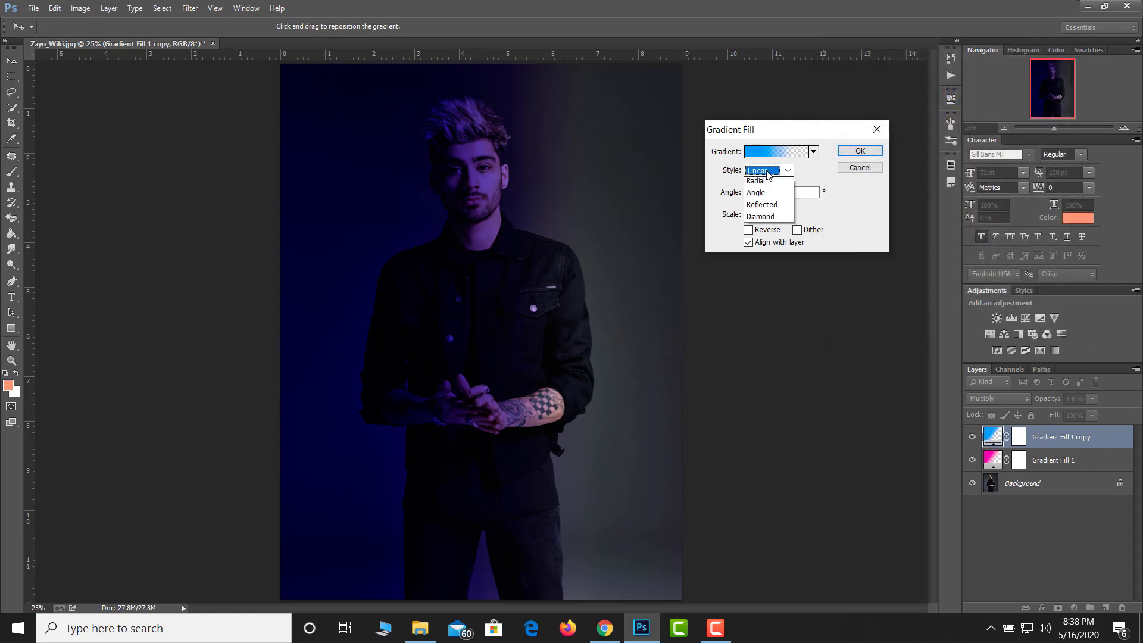
{"action": "left_click", "coordinate": [767, 173]}
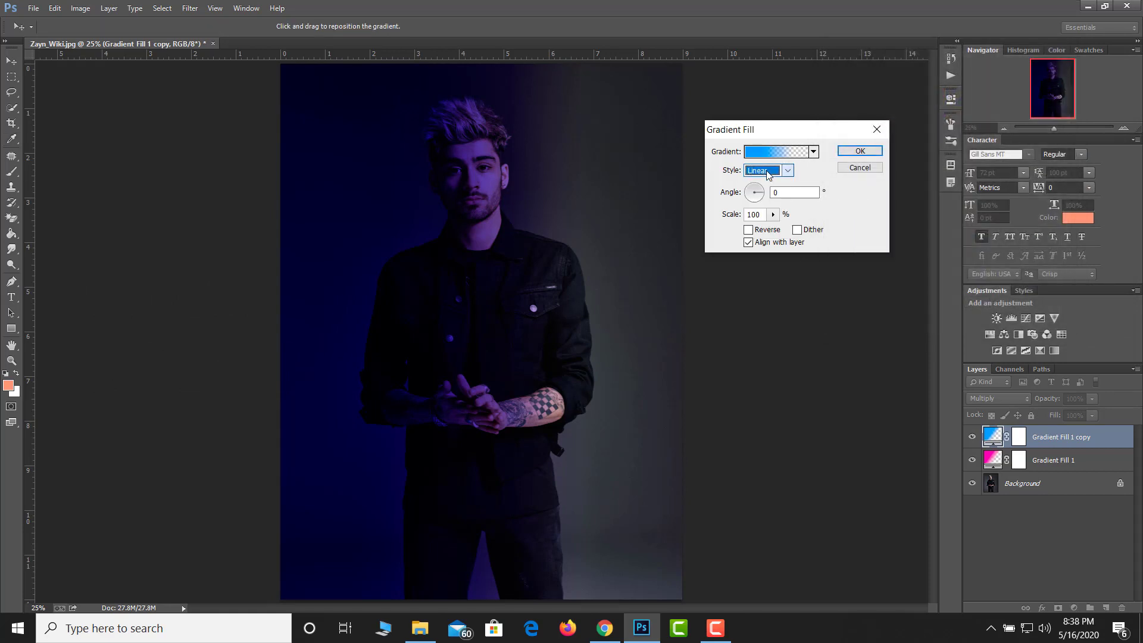
{"action": "left_click", "coordinate": [749, 230]}
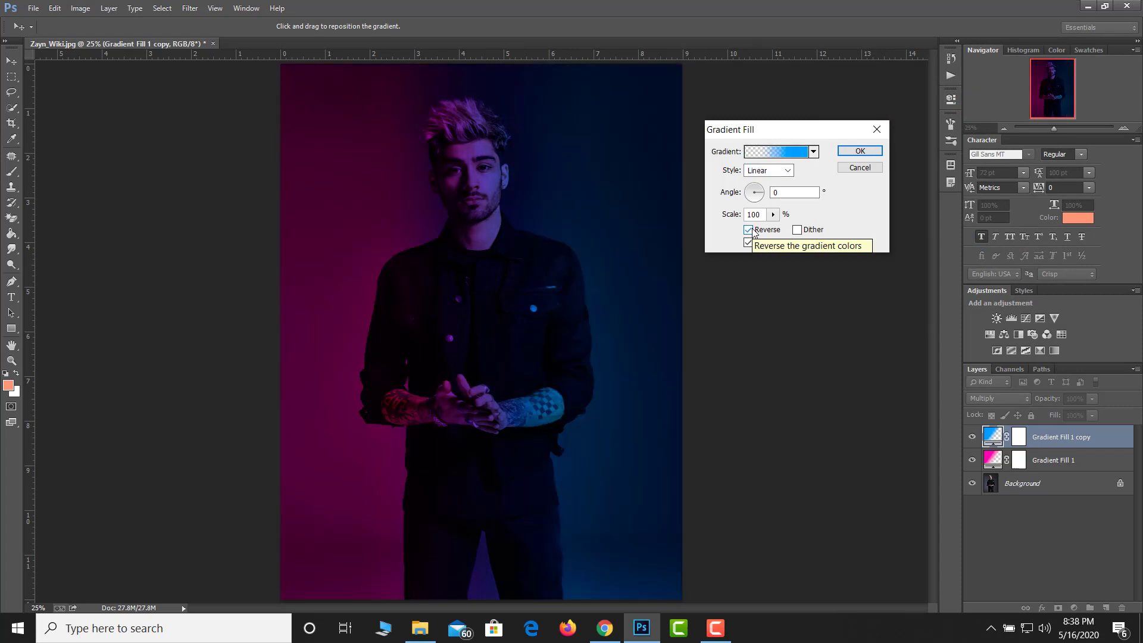
{"action": "left_click", "coordinate": [759, 193]}
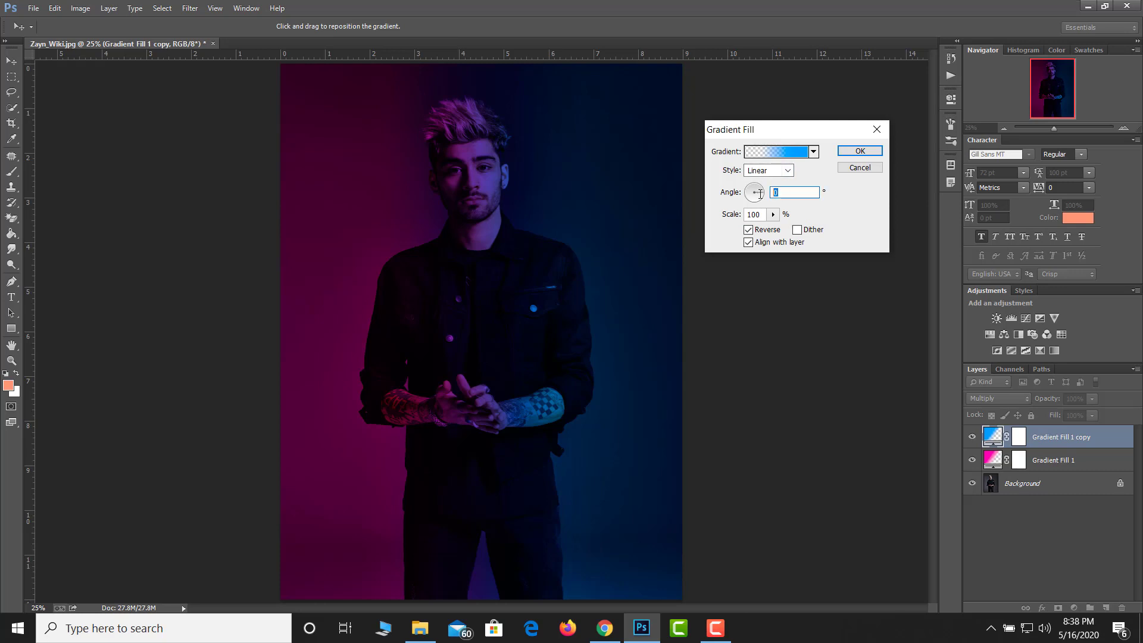
{"action": "type", "text": "180"}
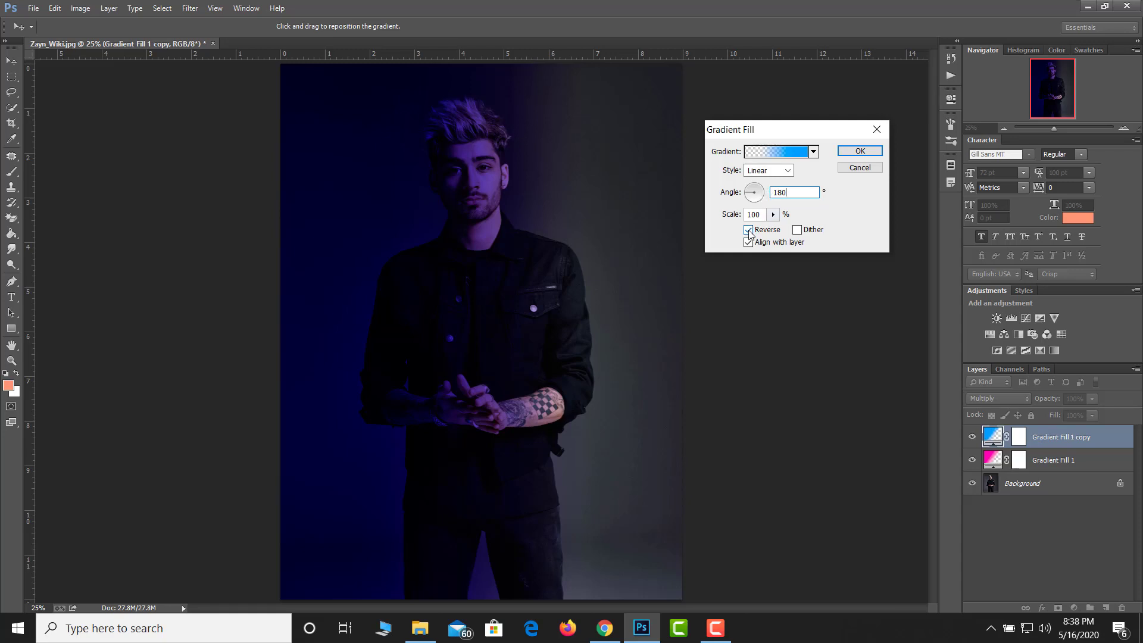
{"action": "left_click", "coordinate": [748, 231]}
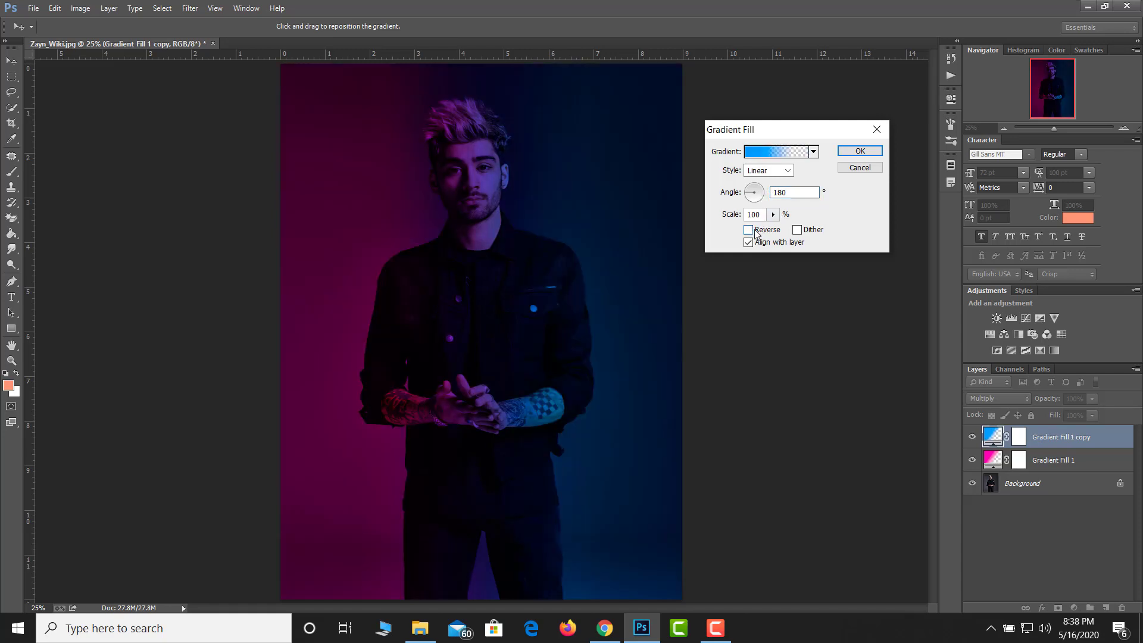
{"action": "left_click", "coordinate": [854, 155]}
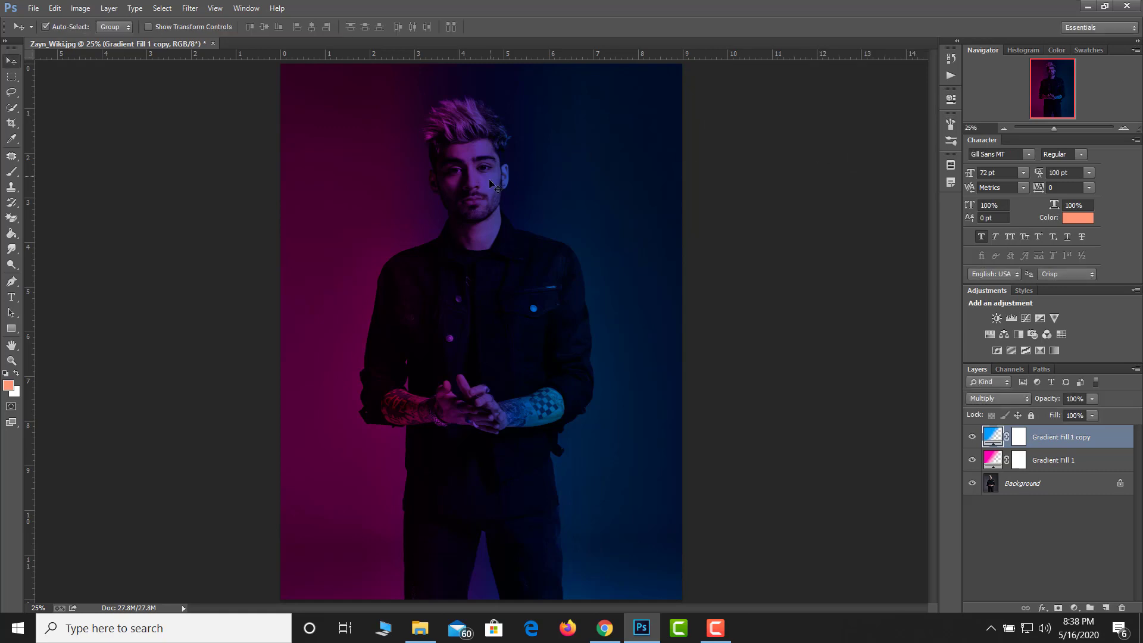
Duplicate the pink and blue gradient fill layers together and set the blend mode of both copies to Soft Light
{"action": "scroll", "coordinate": [494, 227], "scroll_direction": "down", "scroll_amount": 3}
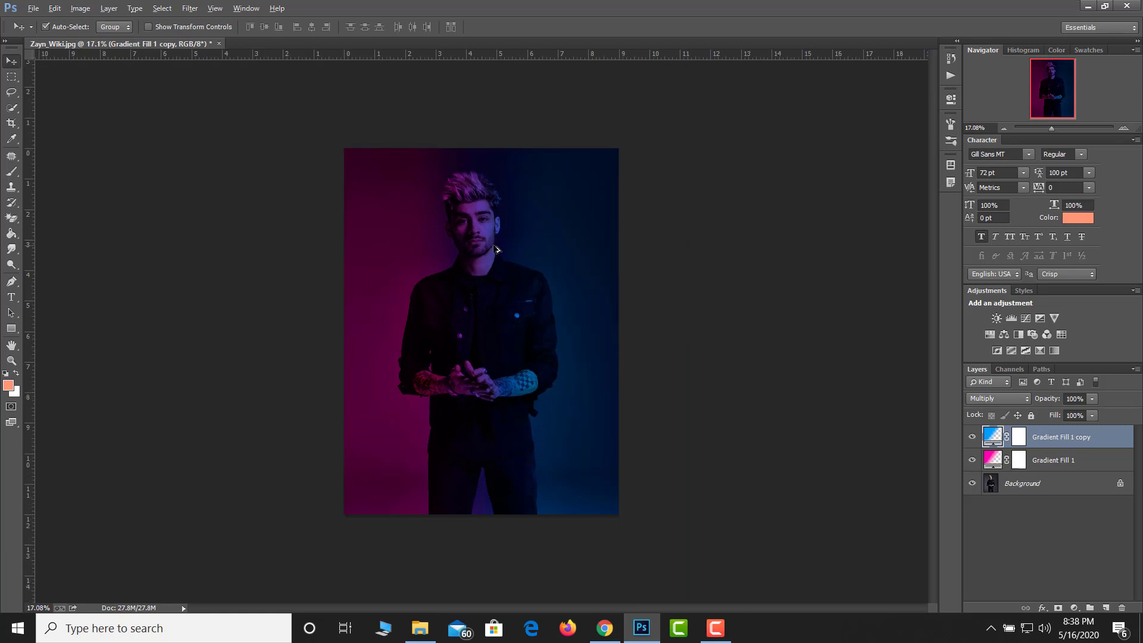
{"action": "scroll", "coordinate": [498, 244], "scroll_direction": "up", "scroll_amount": 3}
{"action": "scroll", "coordinate": [507, 253], "scroll_direction": "down", "scroll_amount": 1}
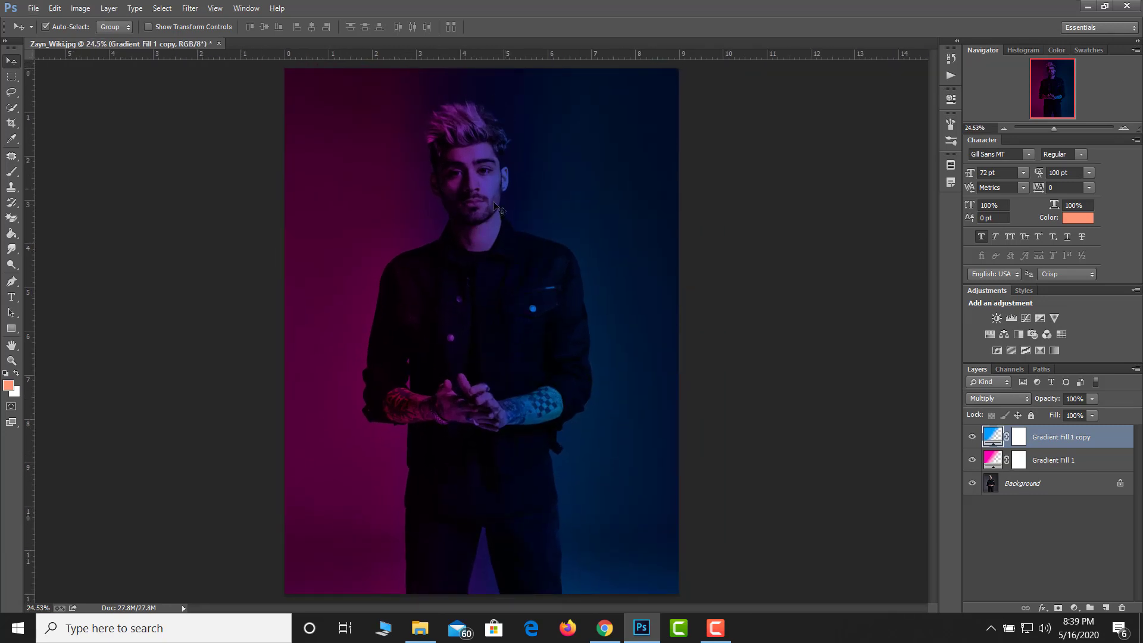
{"action": "left_click", "coordinate": [1035, 457]}
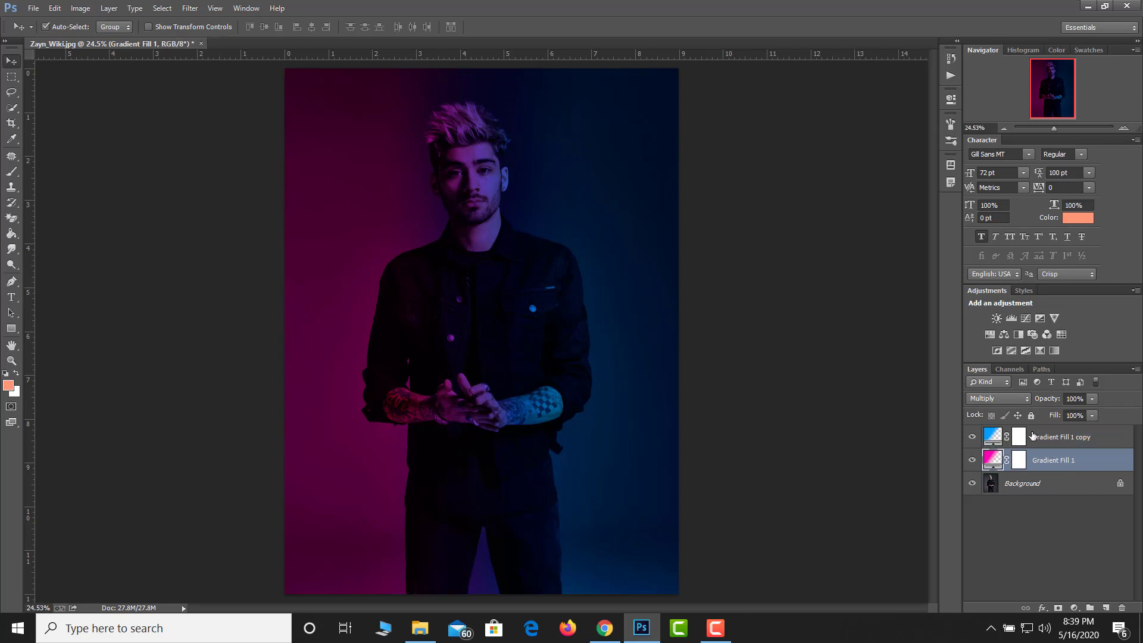
{"action": "left_click", "coordinate": [1034, 440]}
{"action": "left_click", "coordinate": [1040, 460], "text": "ctrl"}
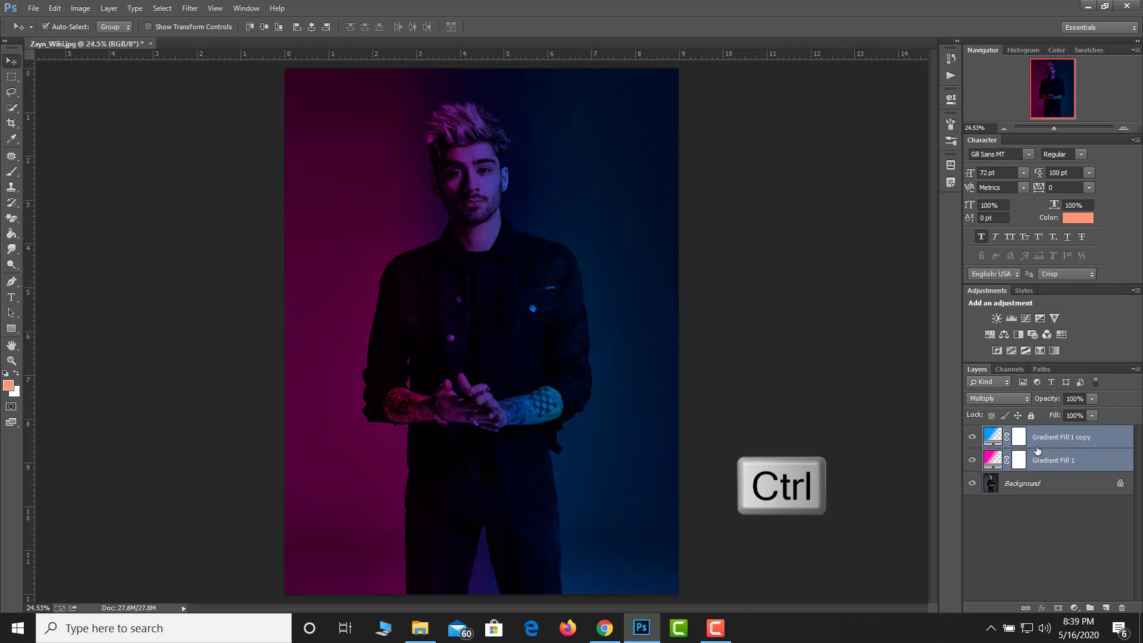
{"action": "key", "text": "ctrl+j"}
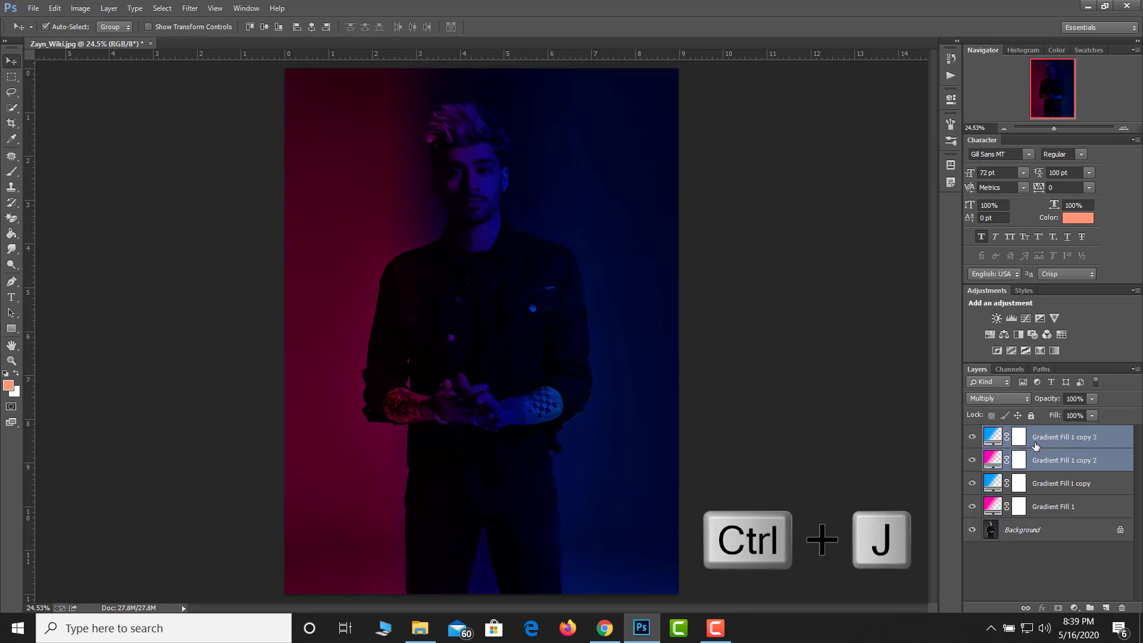
{"action": "left_click", "coordinate": [1013, 399]}
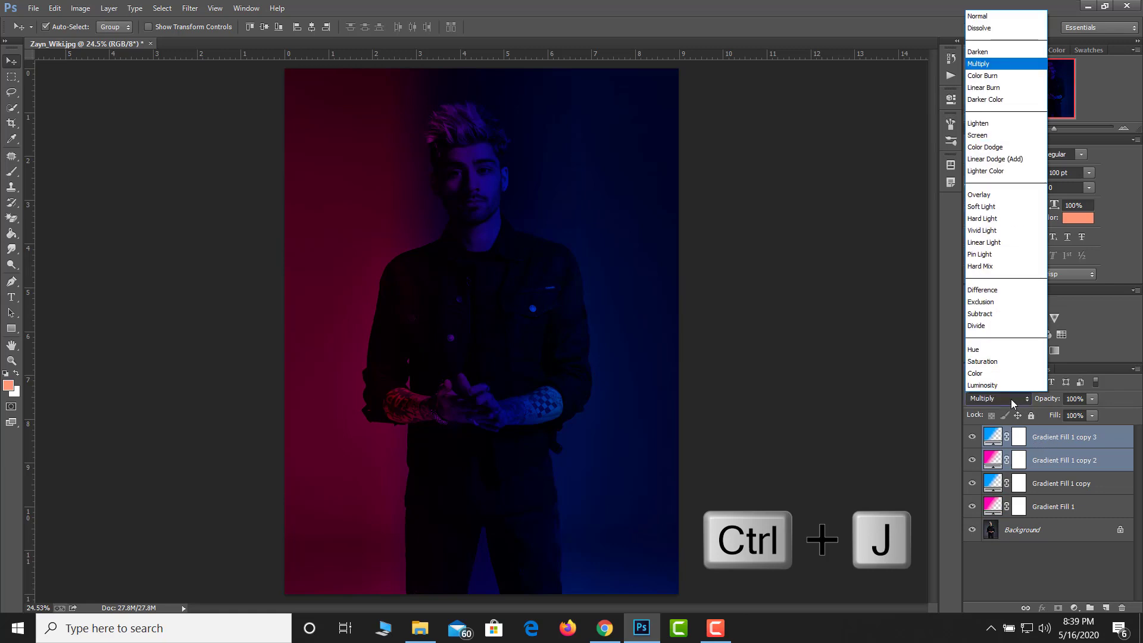
{"action": "left_click", "coordinate": [976, 206]}
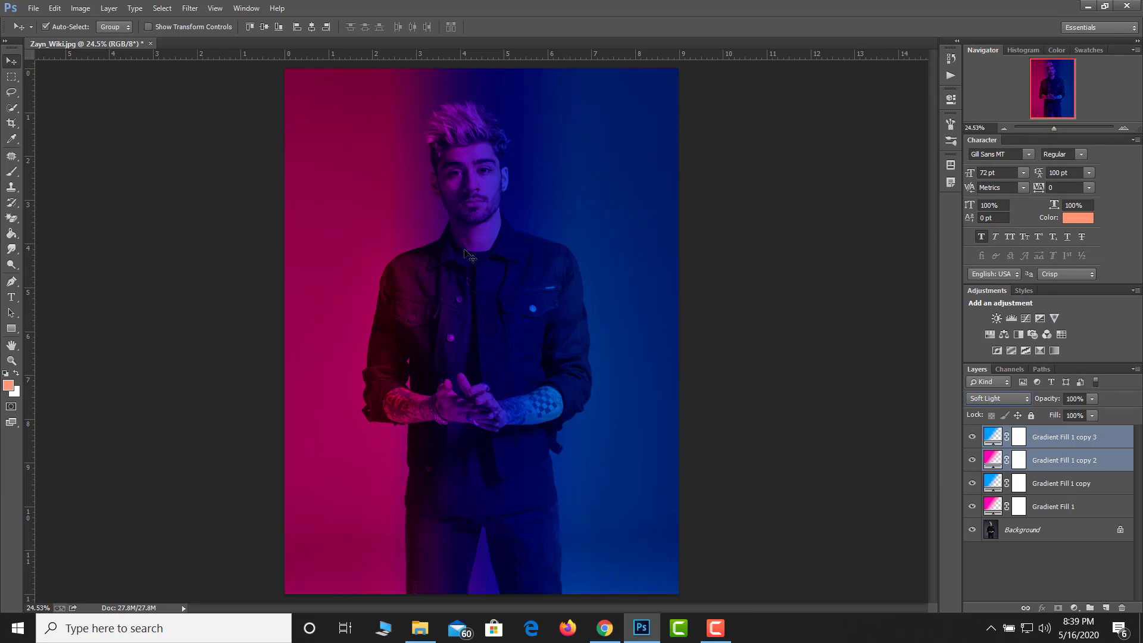
Add a Curves adjustment above the top gradient layer, raising the black point slightly and moving the white point inward to brighten the image
{"action": "left_click", "coordinate": [1045, 440]}
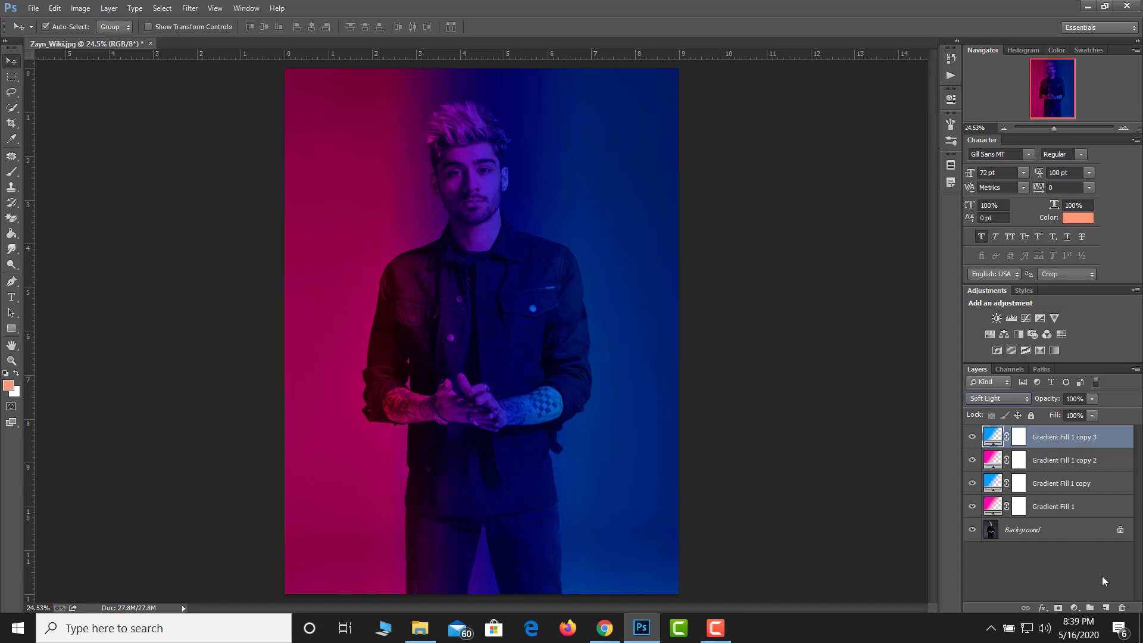
{"action": "left_click", "coordinate": [1075, 608]}
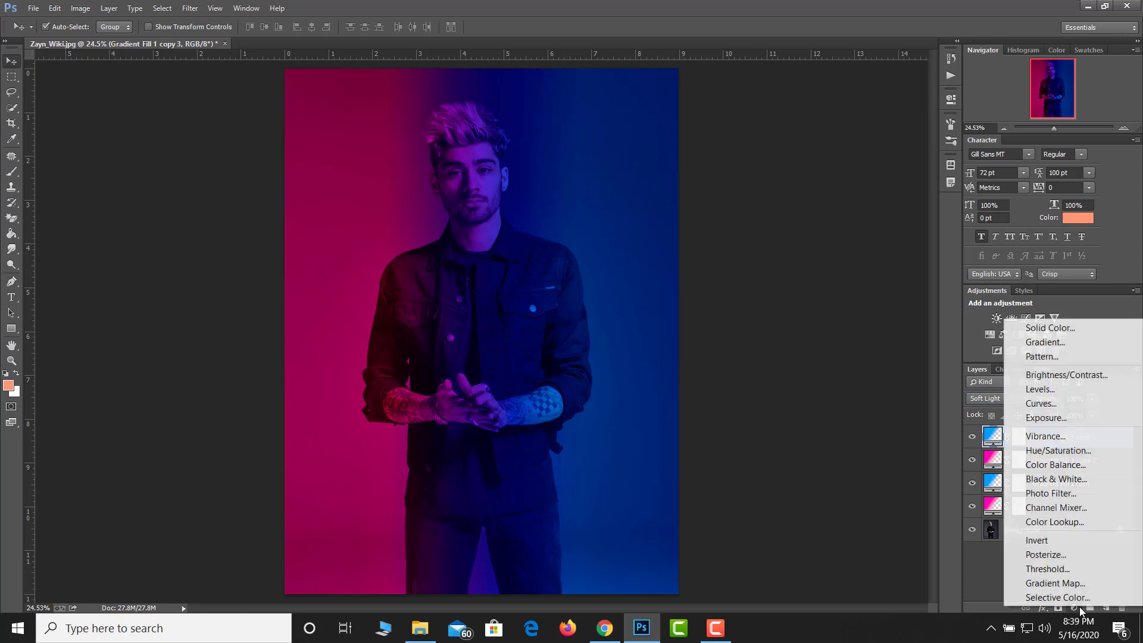
{"action": "left_click", "coordinate": [1034, 404]}
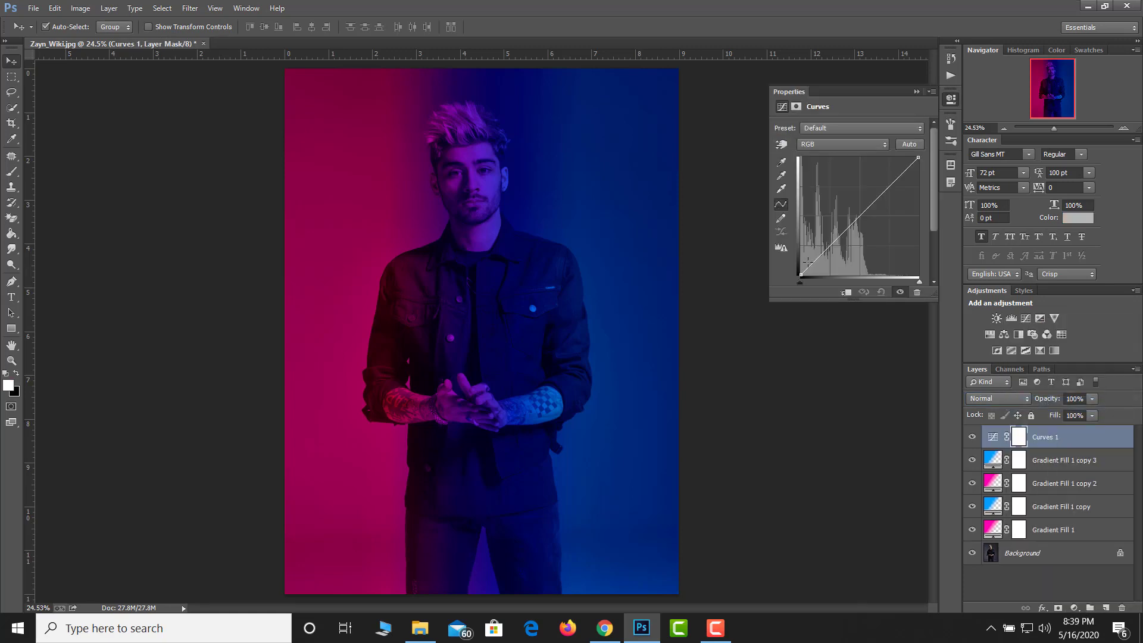
{"action": "left_click_drag", "start_coordinate": [800, 274], "coordinate": [794, 262]}
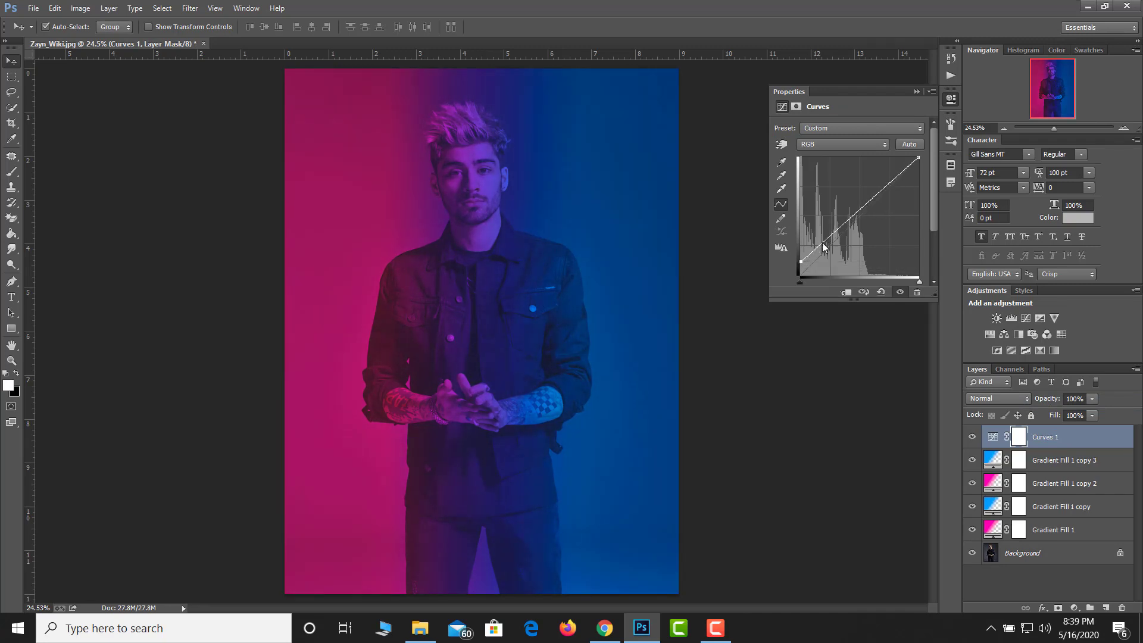
{"action": "left_click_drag", "start_coordinate": [919, 159], "coordinate": [889, 159]}
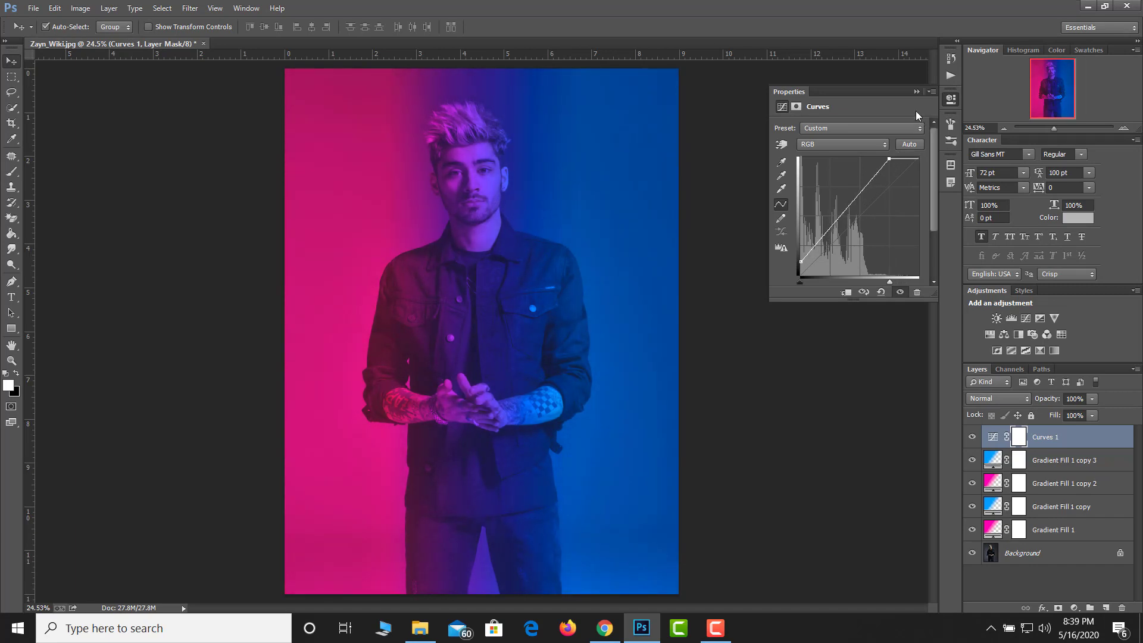
{"action": "left_click", "coordinate": [916, 92]}
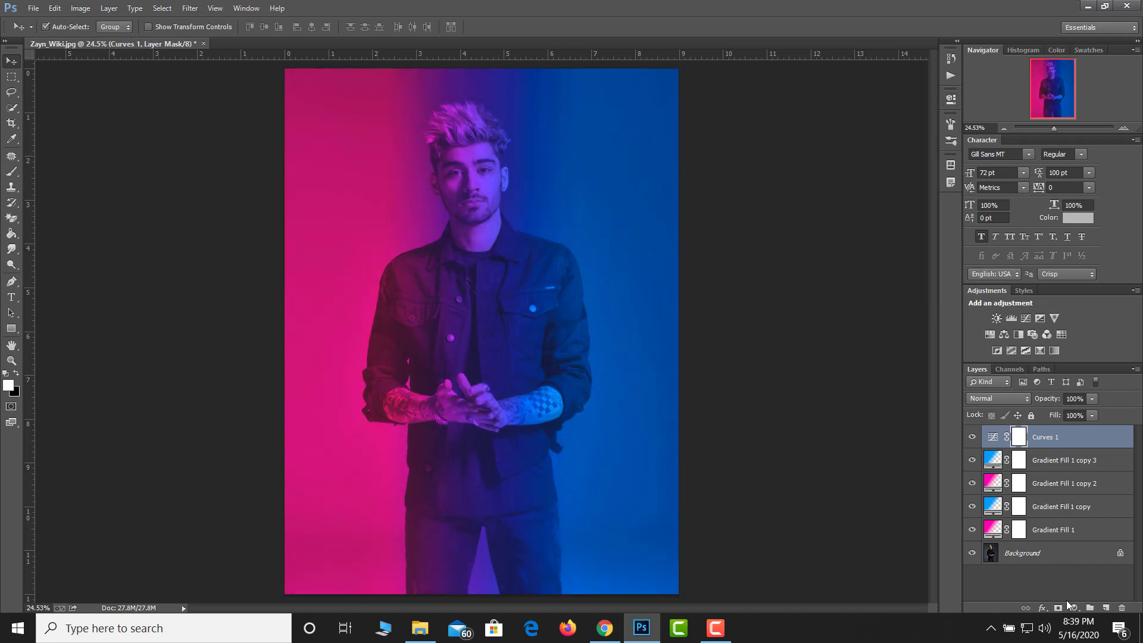
Add a Brightness/Contrast adjustment layer above the Curves layer with Contrast at 45 and Brightness at about -14
{"action": "left_click", "coordinate": [1074, 607]}
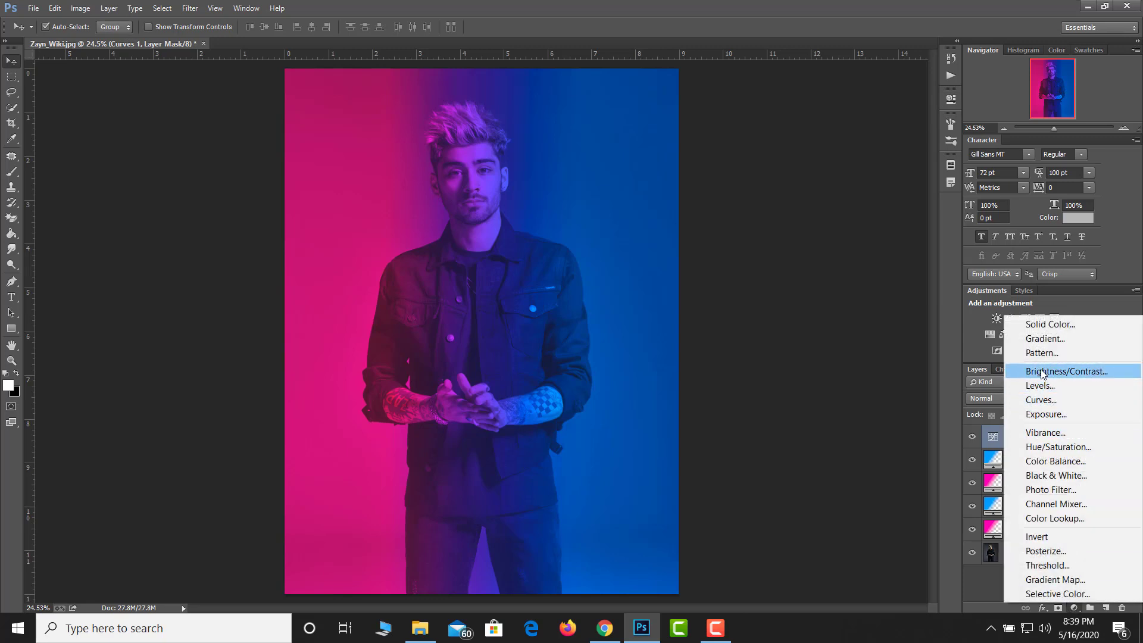
{"action": "left_click", "coordinate": [1043, 372]}
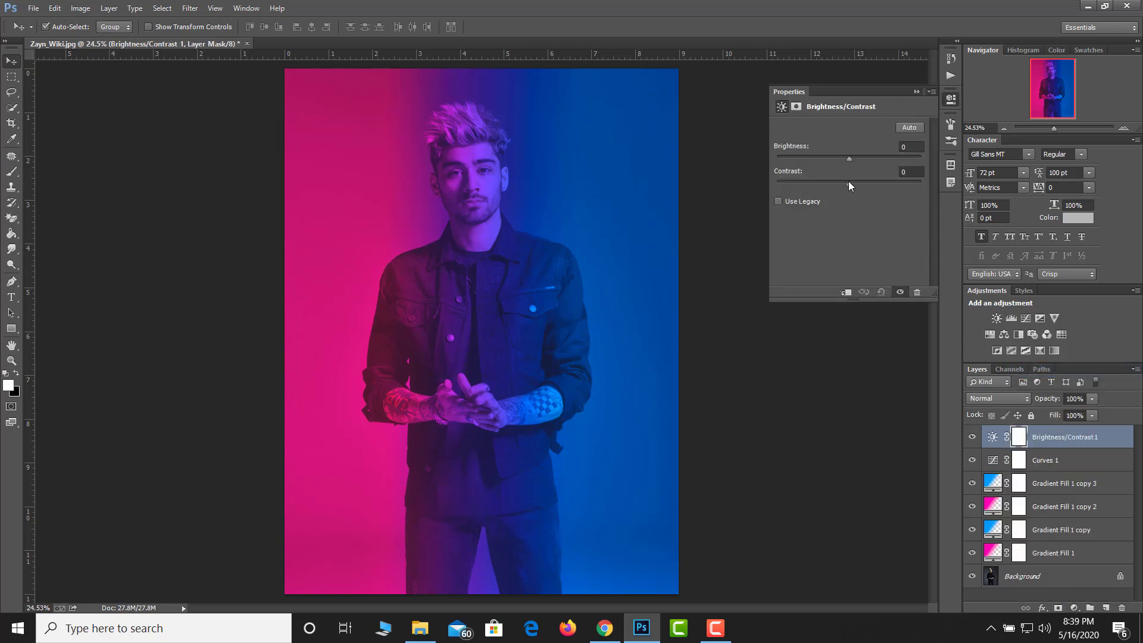
{"action": "left_click_drag", "start_coordinate": [849, 181], "coordinate": [821, 180]}
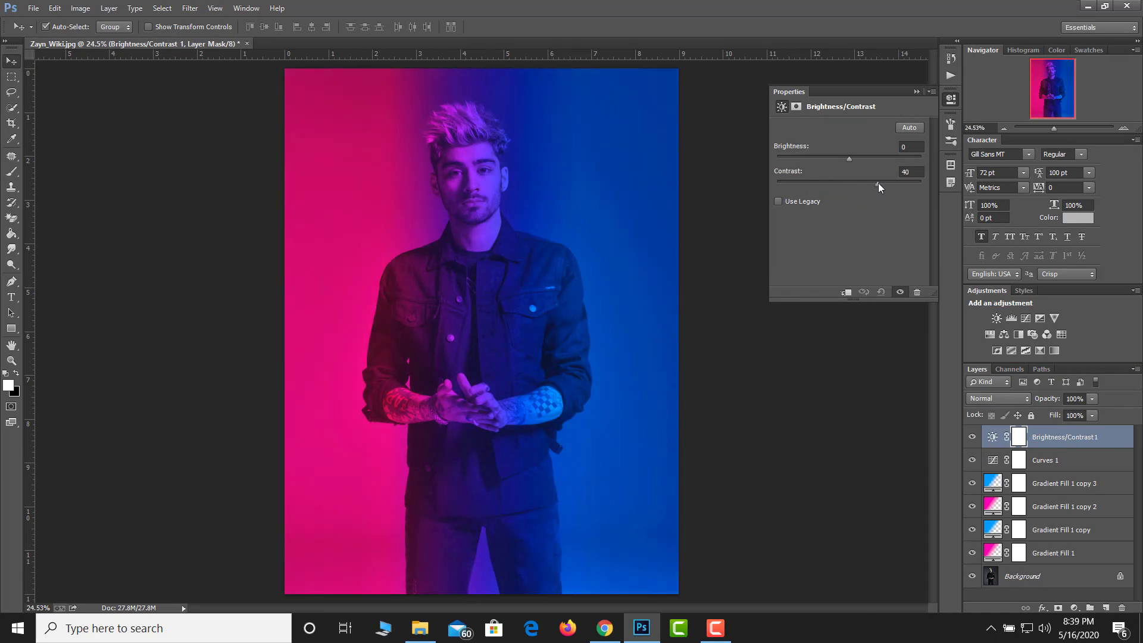
{"action": "left_click", "coordinate": [903, 172]}
{"action": "left_click_drag", "start_coordinate": [850, 158], "coordinate": [852, 161]}
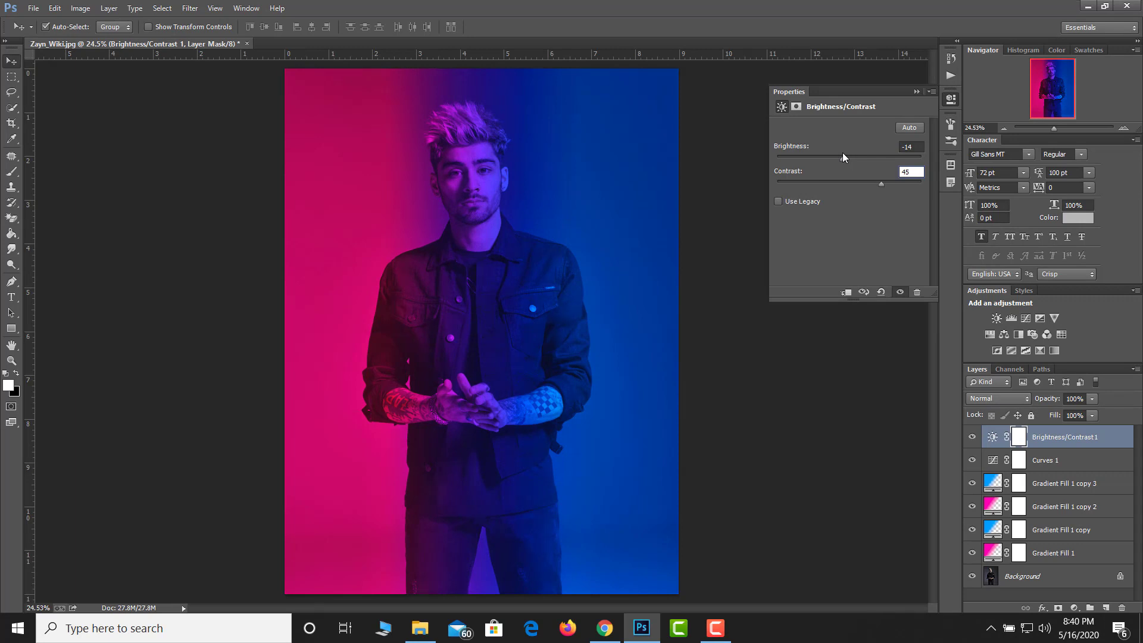
{"action": "left_click", "coordinate": [917, 92]}
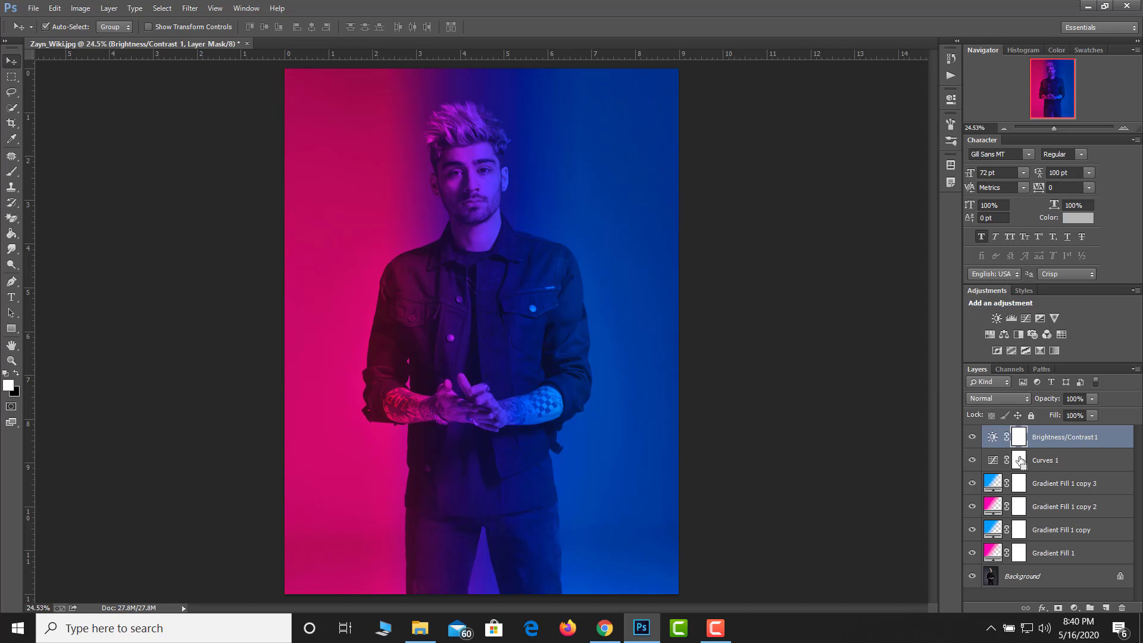
Stamp all visible layers onto a new top layer and apply a High Pass filter, entering a 2.5-pixel radius and raising it slightly
{"action": "key", "text": "ctrl+alt+shift+e"}
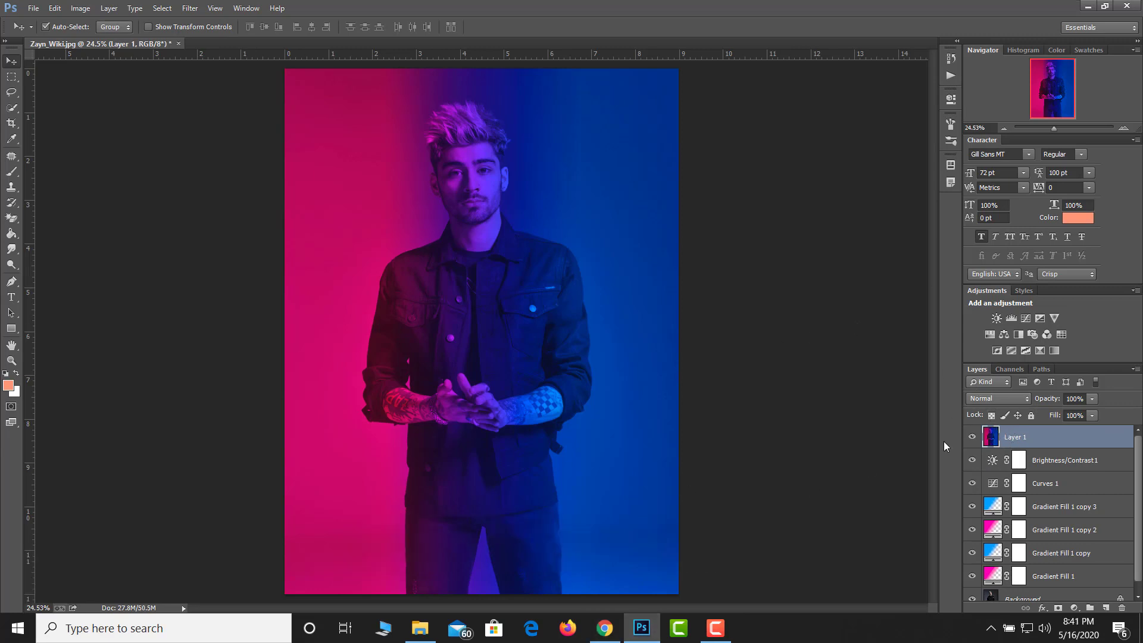
{"action": "left_click", "coordinate": [191, 8]}
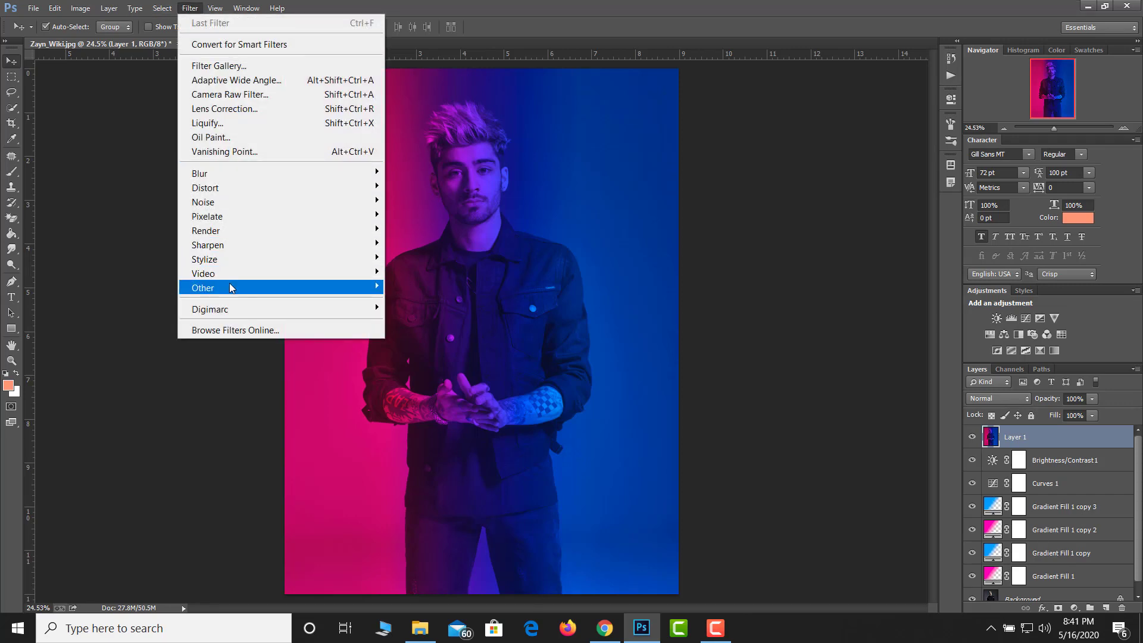
{"action": "mouse_move", "coordinate": [332, 289]}
{"action": "left_click", "coordinate": [408, 301]}
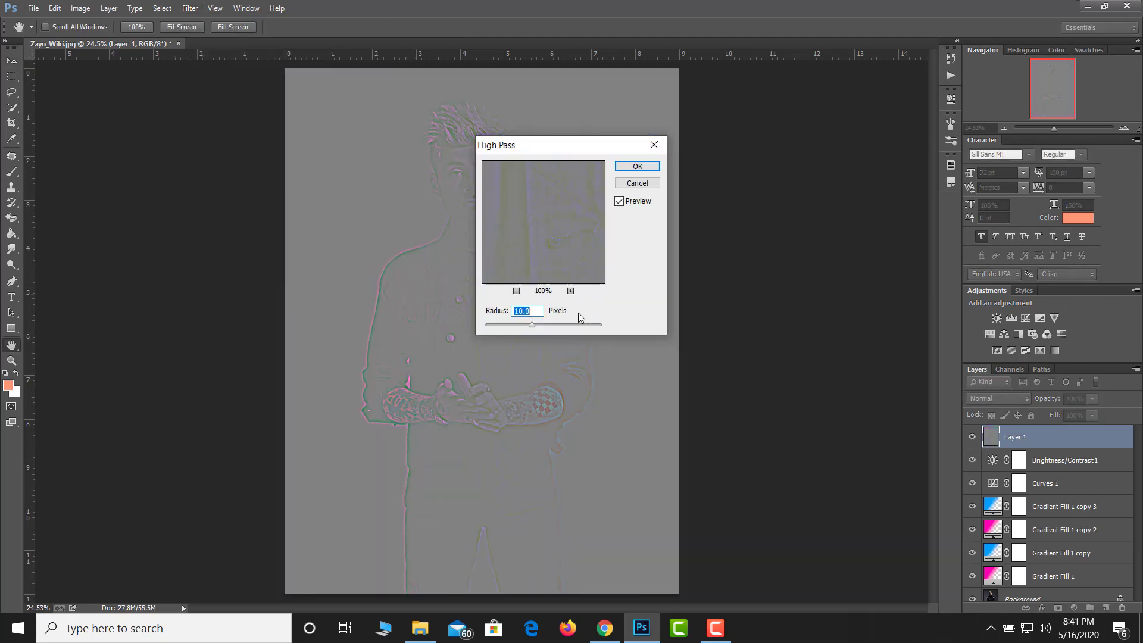
{"action": "type", "text": "2.5"}
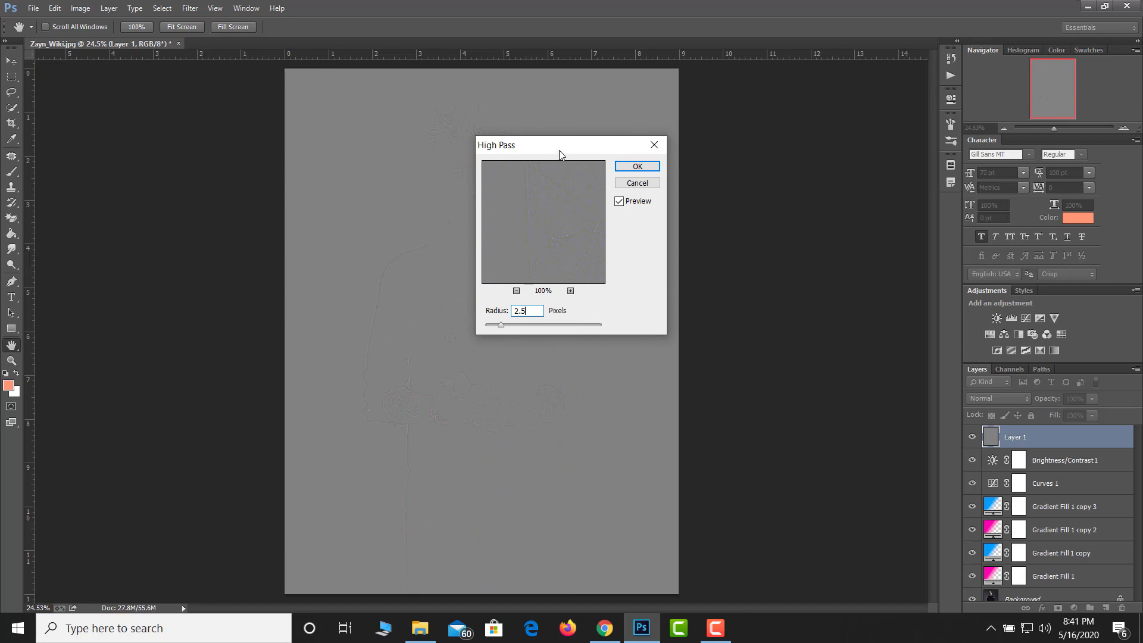
{"action": "left_click_drag", "start_coordinate": [559, 150], "coordinate": [633, 163]}
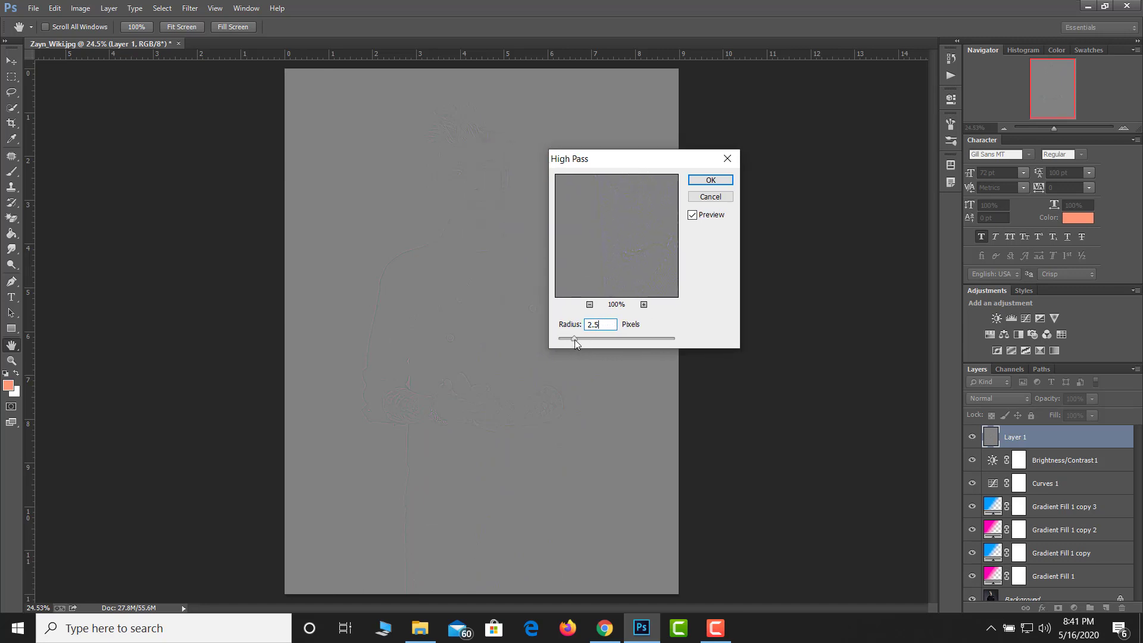
{"action": "left_click_drag", "start_coordinate": [570, 338], "coordinate": [581, 339]}
{"action": "left_click", "coordinate": [708, 181]}
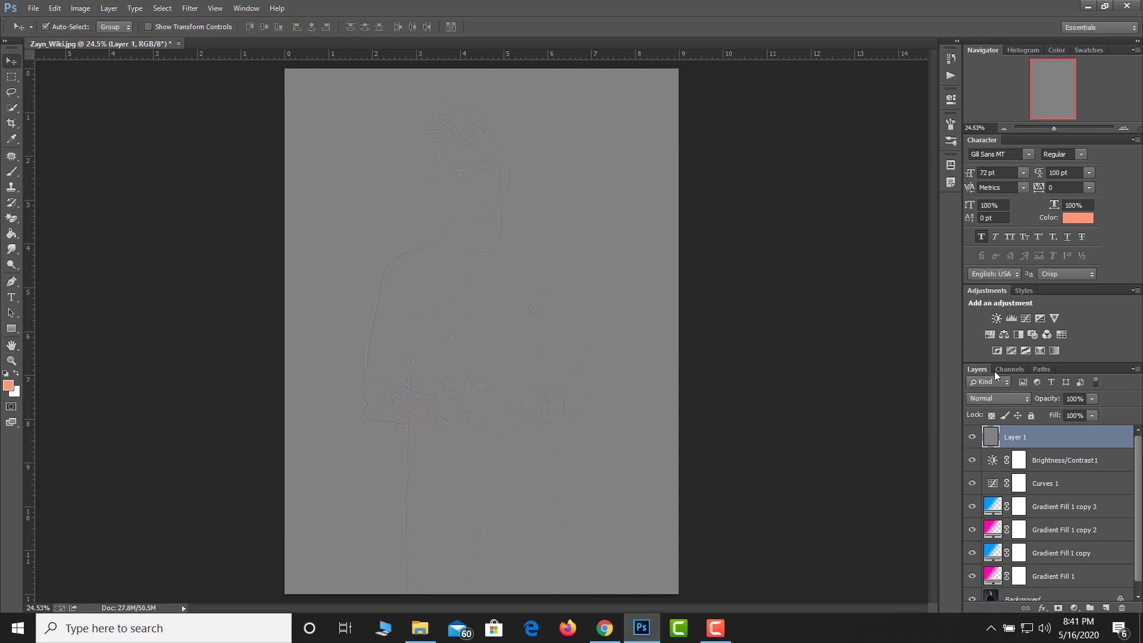
Set the High Pass layer's blend mode to Linear Light, check the sharpening on the face, and lower the layer's opacity slightly
{"action": "left_click", "coordinate": [988, 399]}
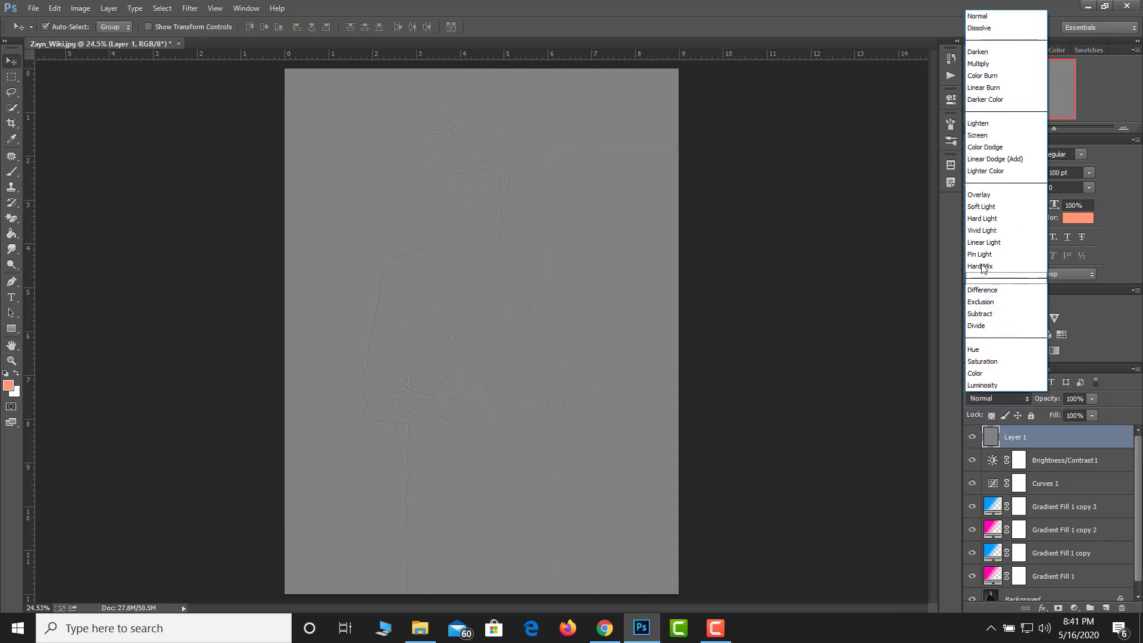
{"action": "left_click", "coordinate": [977, 243]}
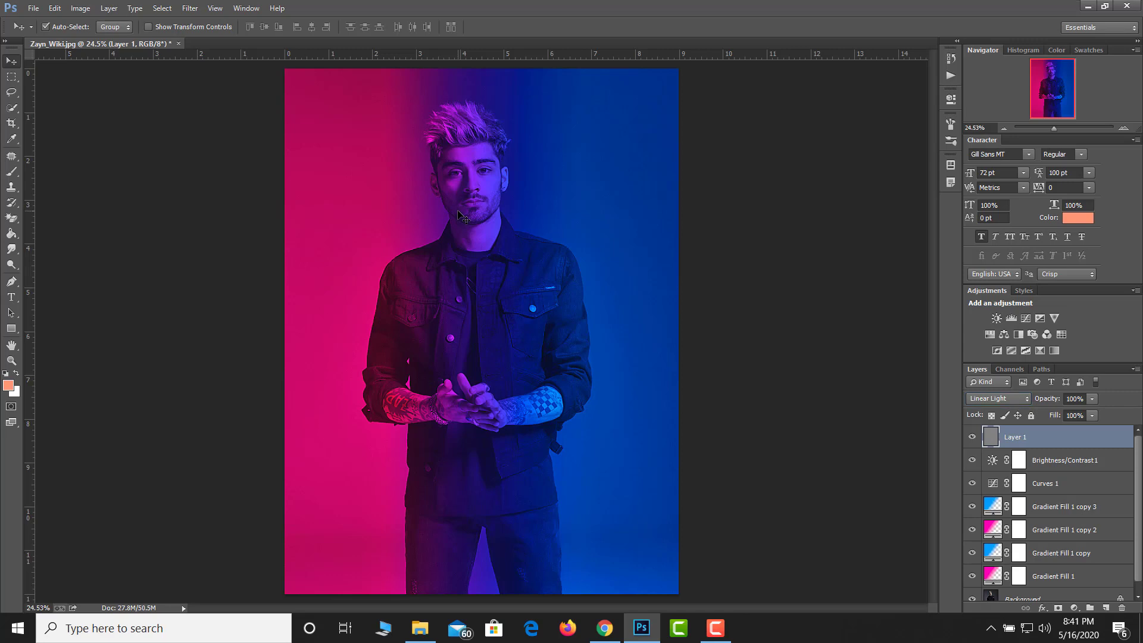
{"action": "scroll", "coordinate": [459, 213], "scroll_direction": "up", "scroll_amount": 5}
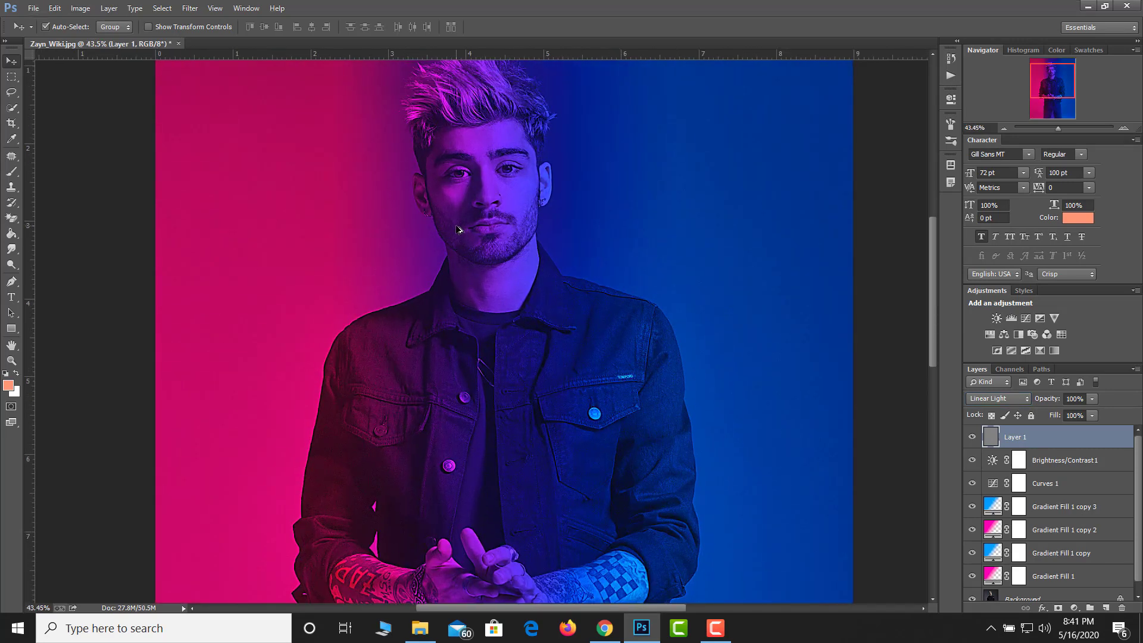
{"action": "scroll", "coordinate": [458, 229], "scroll_direction": "up", "scroll_amount": 2}
{"action": "scroll", "coordinate": [461, 220], "scroll_direction": "up", "scroll_amount": 2}
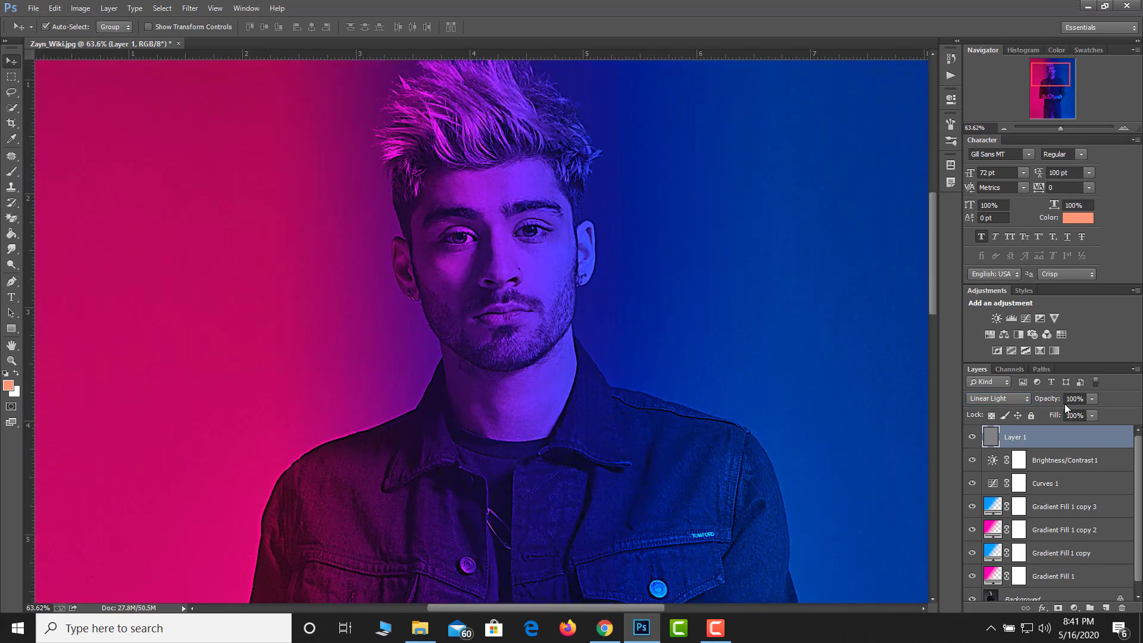
{"action": "left_click_drag", "start_coordinate": [1055, 401], "coordinate": [1048, 401]}
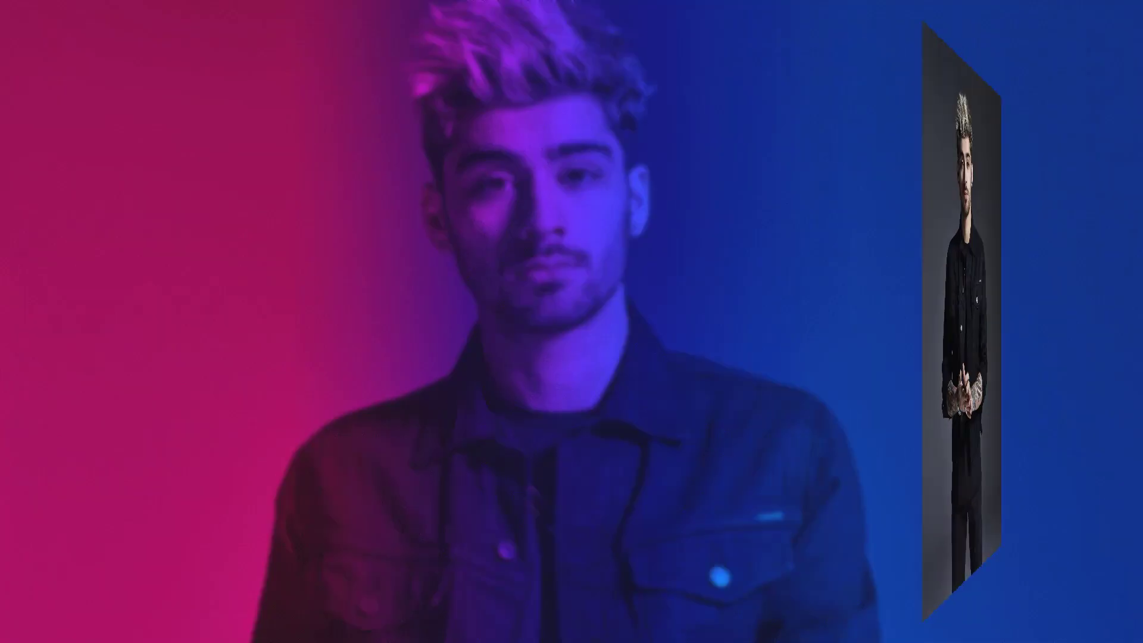